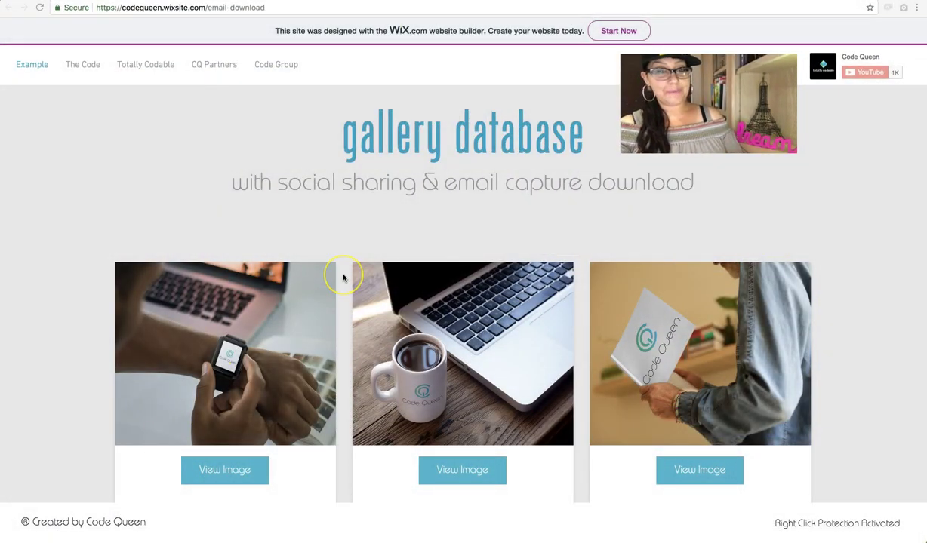
Step: Scroll the gallery and open the coffee-cup image's item page via View Image
{"action": "scroll", "coordinate": [343, 278], "scroll_direction": "down", "scroll_amount": 3}
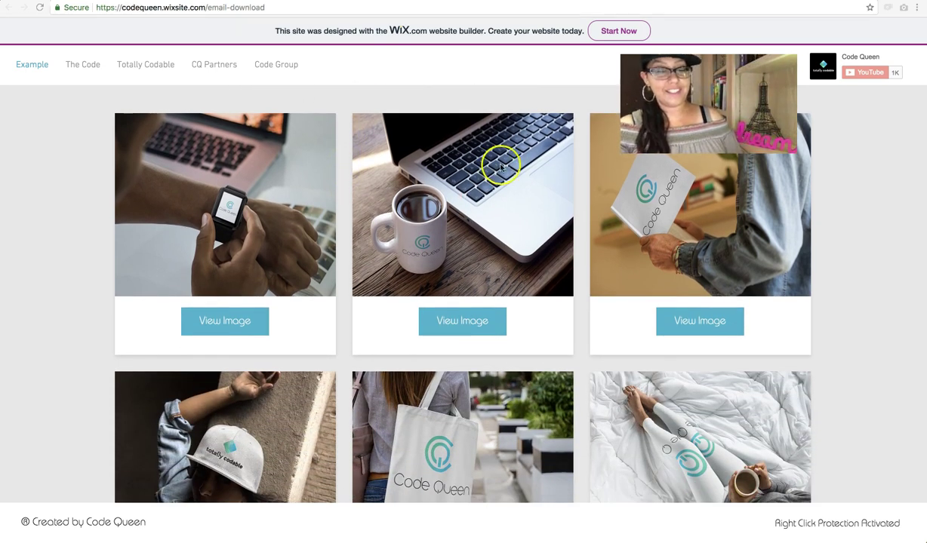
{"action": "scroll", "coordinate": [457, 318], "scroll_direction": "down", "scroll_amount": 4}
{"action": "scroll", "coordinate": [457, 318], "scroll_direction": "down", "scroll_amount": 3}
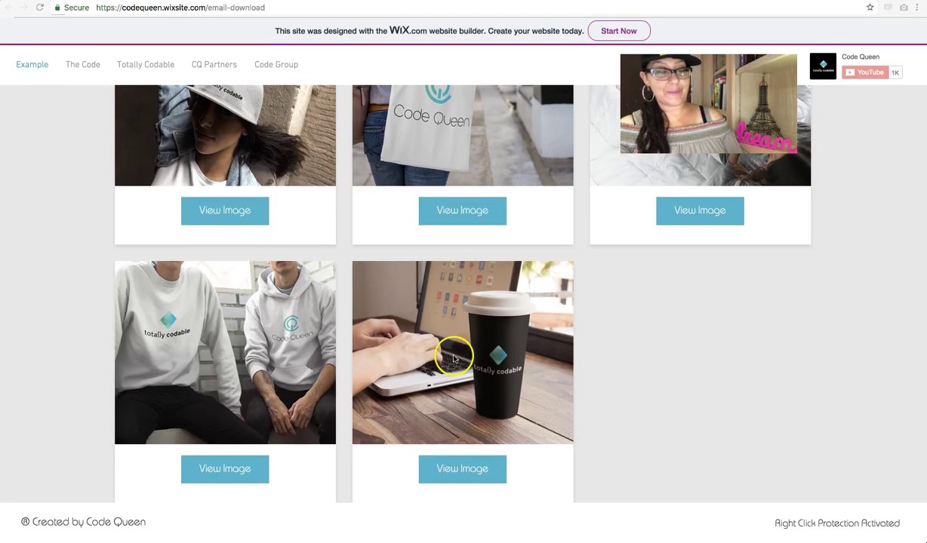
{"action": "left_click", "coordinate": [455, 472]}
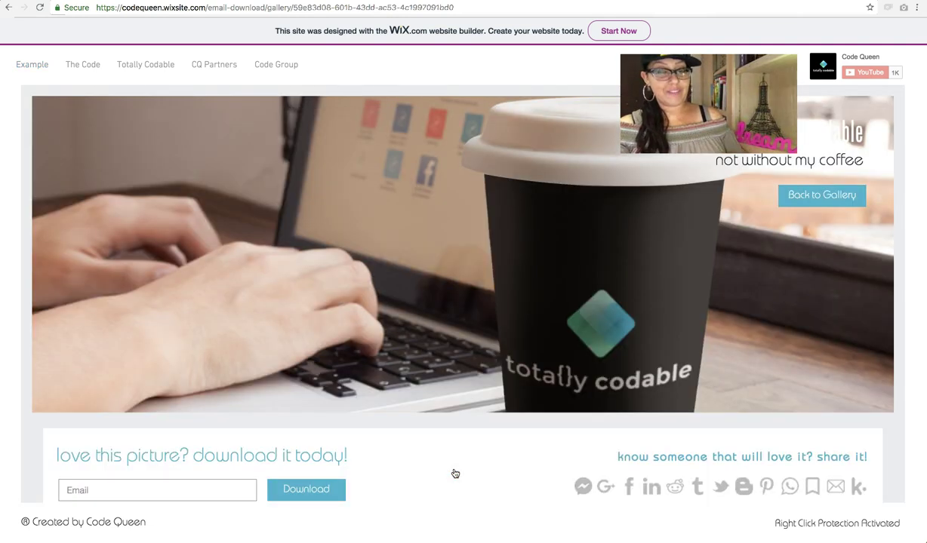
{"action": "left_click", "coordinate": [455, 341]}
{"action": "scroll", "coordinate": [453, 336], "scroll_direction": "down", "scroll_amount": 1}
{"action": "scroll", "coordinate": [452, 334], "scroll_direction": "up", "scroll_amount": 1}
{"action": "scroll", "coordinate": [603, 415], "scroll_direction": "down", "scroll_amount": 1}
{"action": "left_click", "coordinate": [716, 463]}
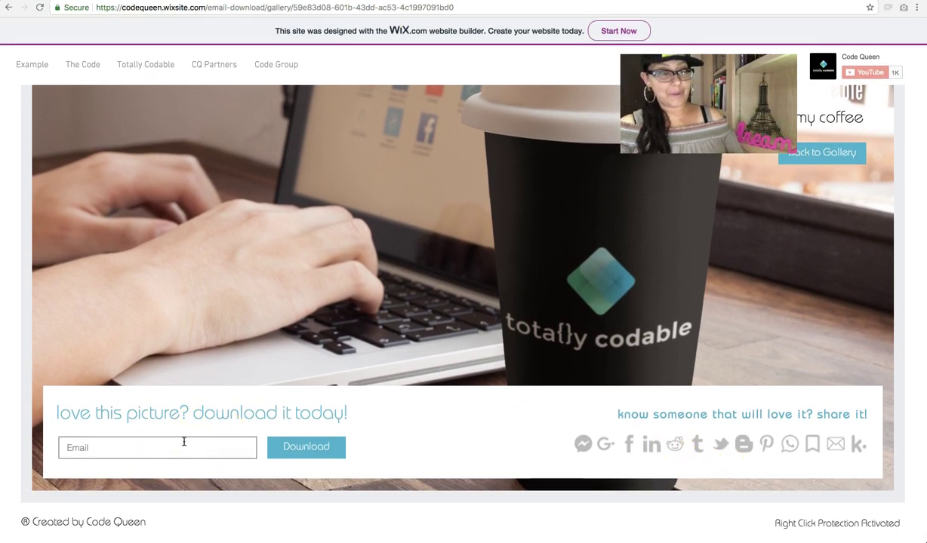
Step: Right-click the photo to show the Right Click Protection message, then check the share options
{"action": "right_click", "coordinate": [221, 326]}
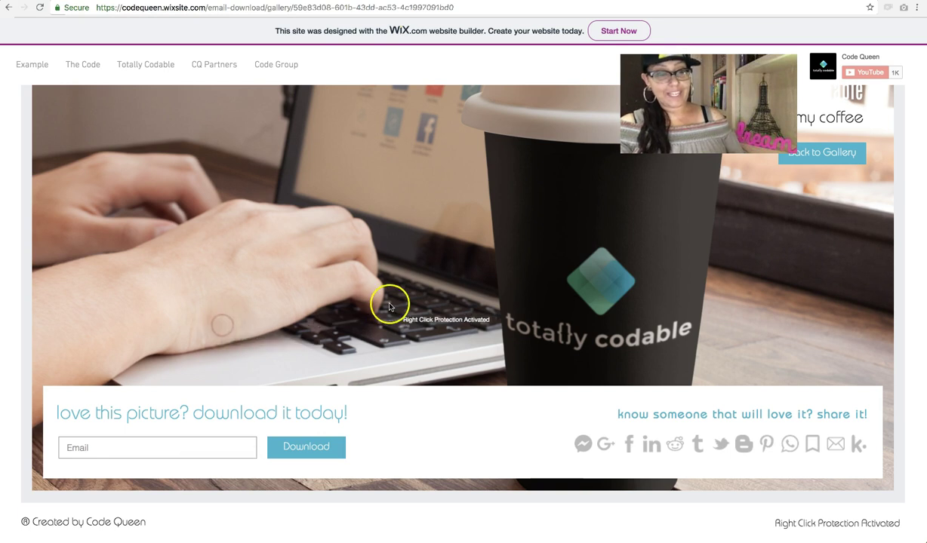
{"action": "scroll", "coordinate": [431, 225], "scroll_direction": "down", "scroll_amount": 1}
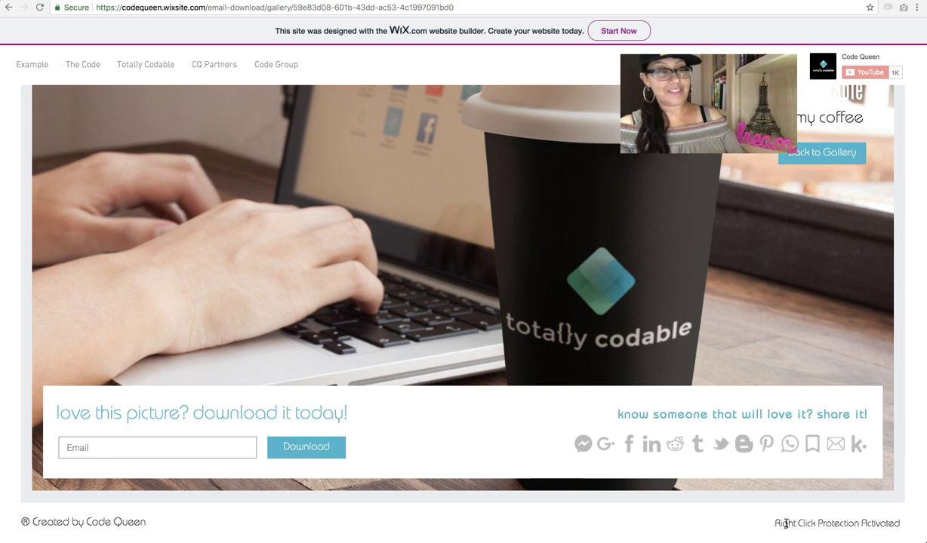
{"action": "right_click", "coordinate": [393, 192]}
{"action": "right_click", "coordinate": [496, 165]}
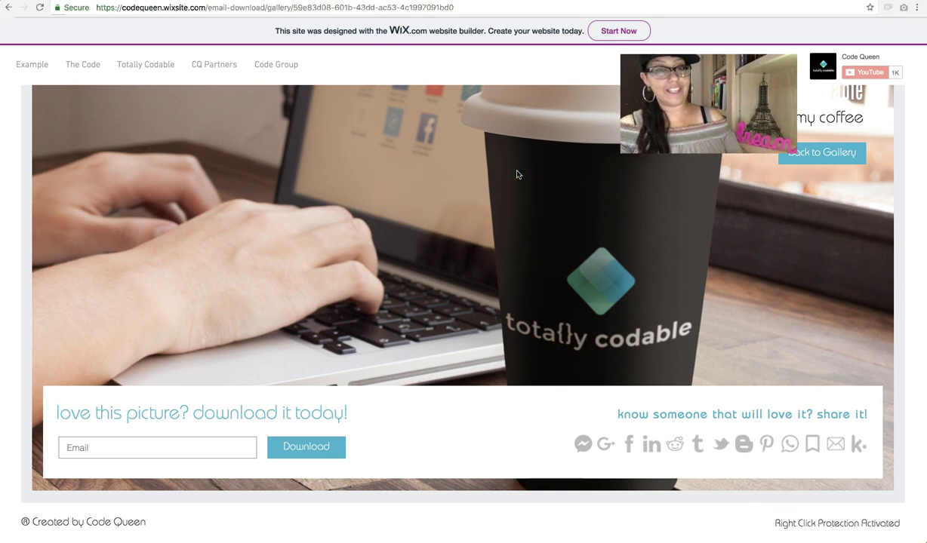
{"action": "left_click", "coordinate": [315, 173]}
{"action": "left_click", "coordinate": [315, 174]}
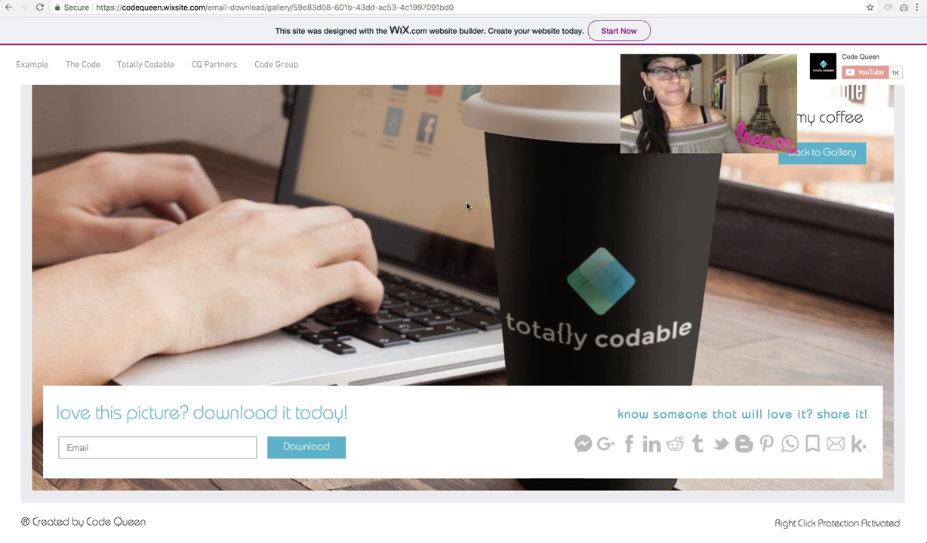
{"action": "left_click", "coordinate": [641, 165]}
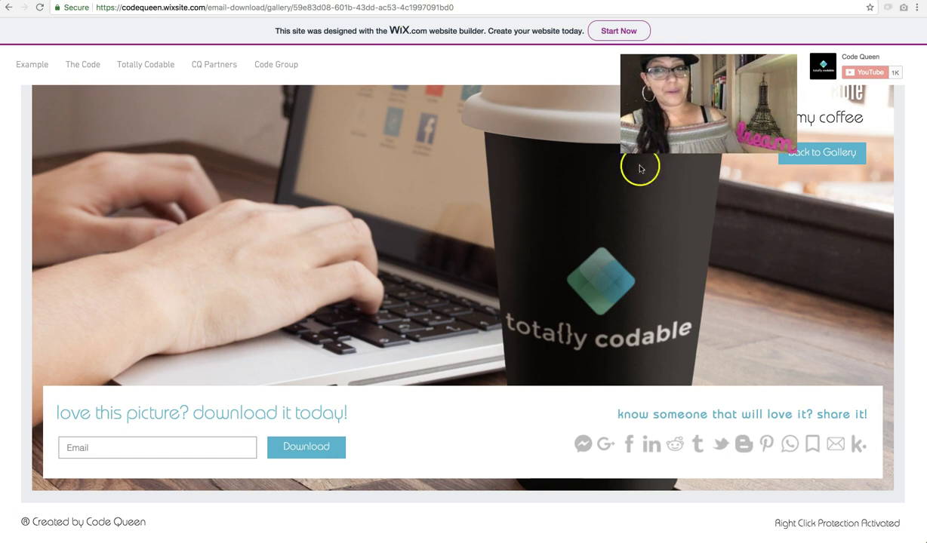
{"action": "left_click", "coordinate": [838, 122]}
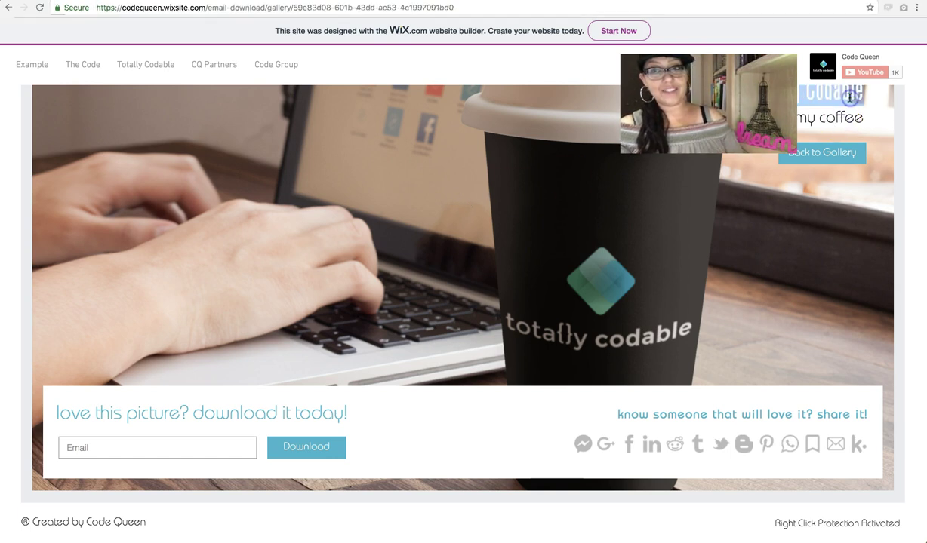
{"action": "scroll", "coordinate": [830, 143], "scroll_direction": "up", "scroll_amount": 1}
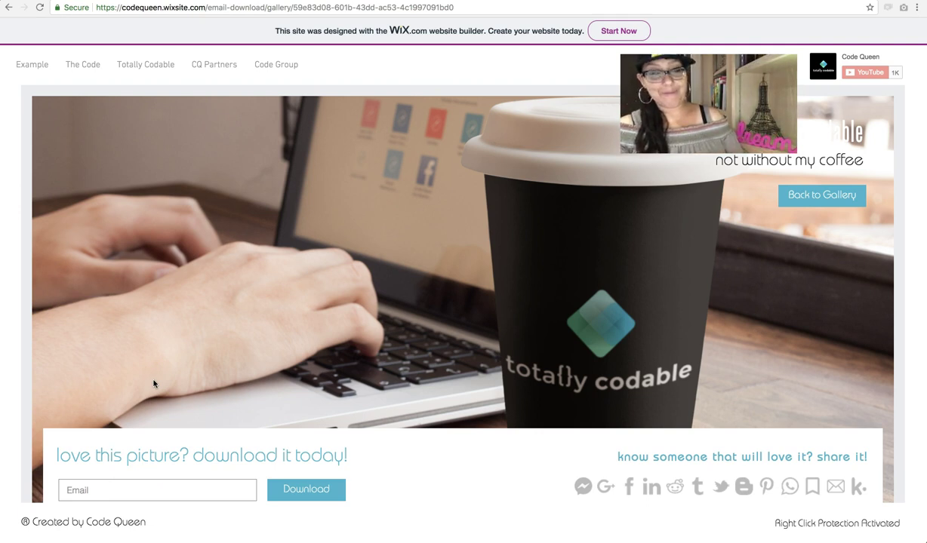
Step: Enter the visitor's email address in the Email field, correct its ending, and click Download
{"action": "scroll", "coordinate": [83, 335], "scroll_direction": "down", "scroll_amount": 2}
{"action": "left_click", "coordinate": [215, 450]}
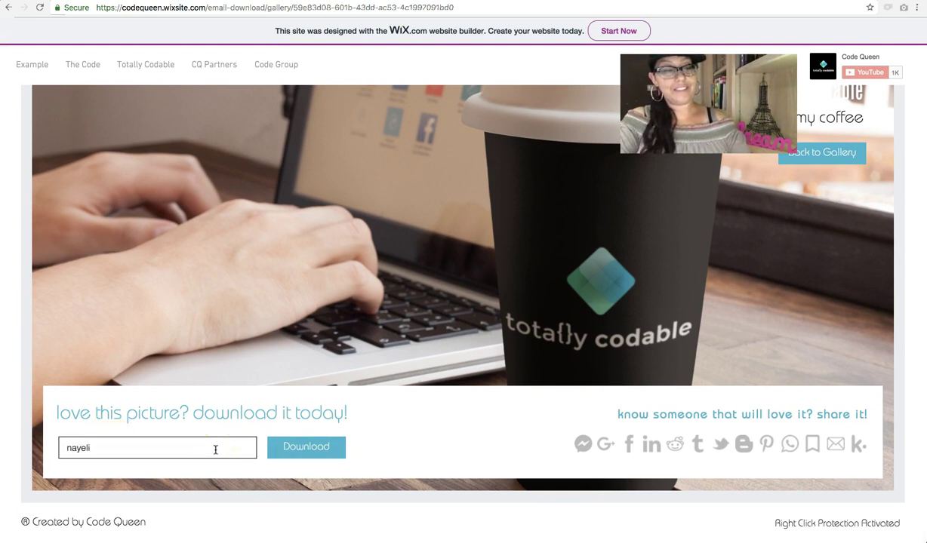
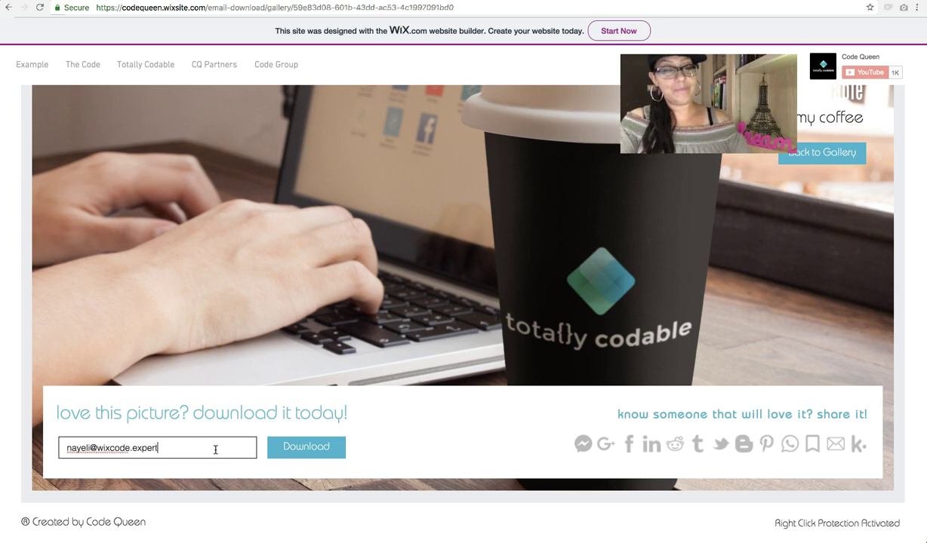
{"action": "left_click", "coordinate": [305, 451]}
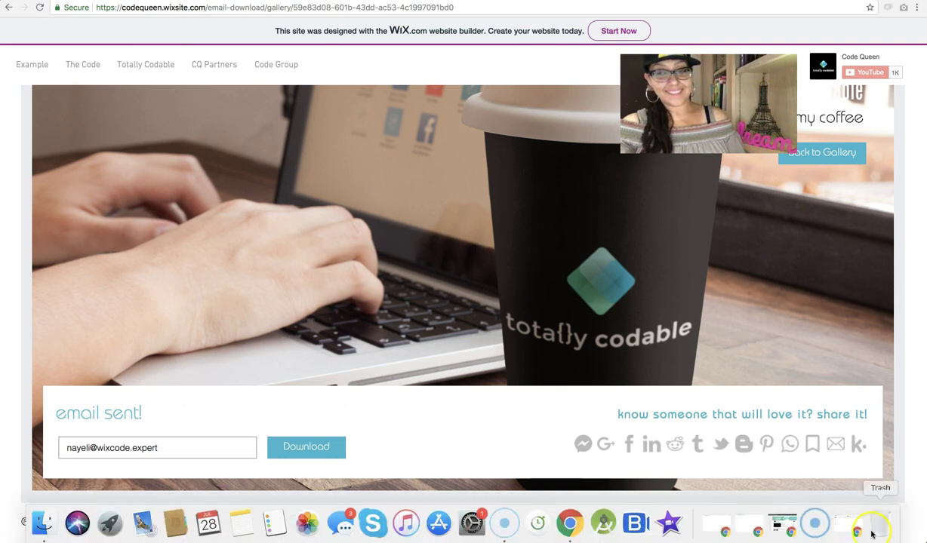
Step: In Gmail, open the 'Your download is ready!' email and follow its wixstatic download link
{"action": "left_click", "coordinate": [809, 522]}
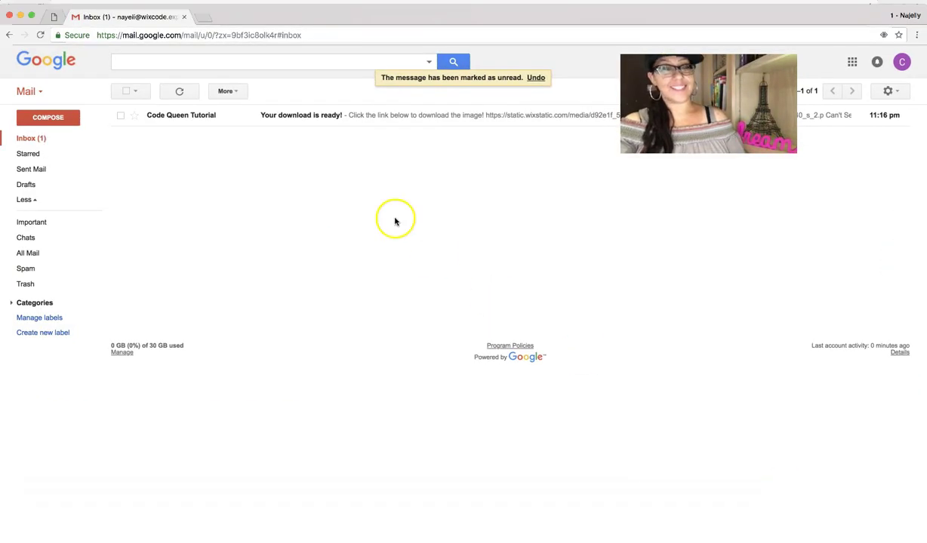
{"action": "left_click", "coordinate": [406, 113]}
{"action": "scroll", "coordinate": [343, 179], "scroll_direction": "down", "scroll_amount": 3}
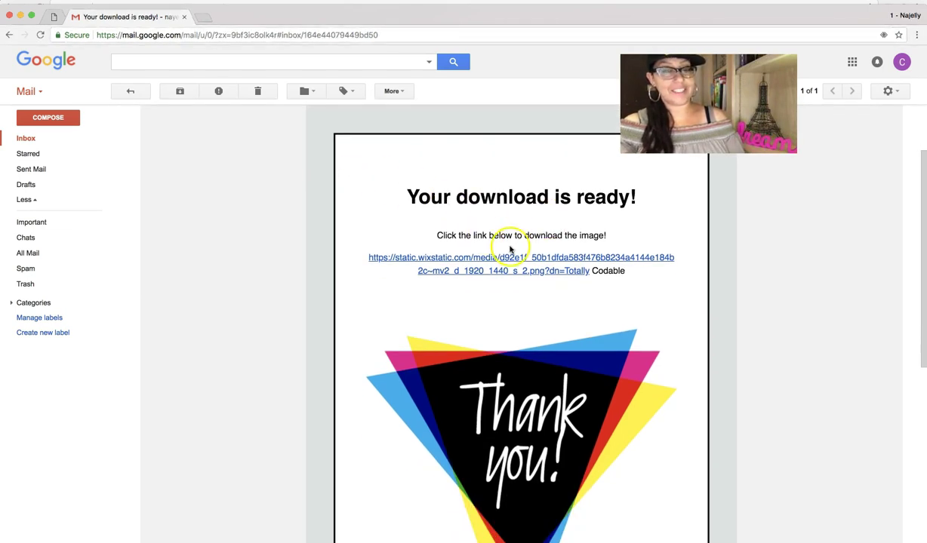
{"action": "left_click", "coordinate": [500, 258]}
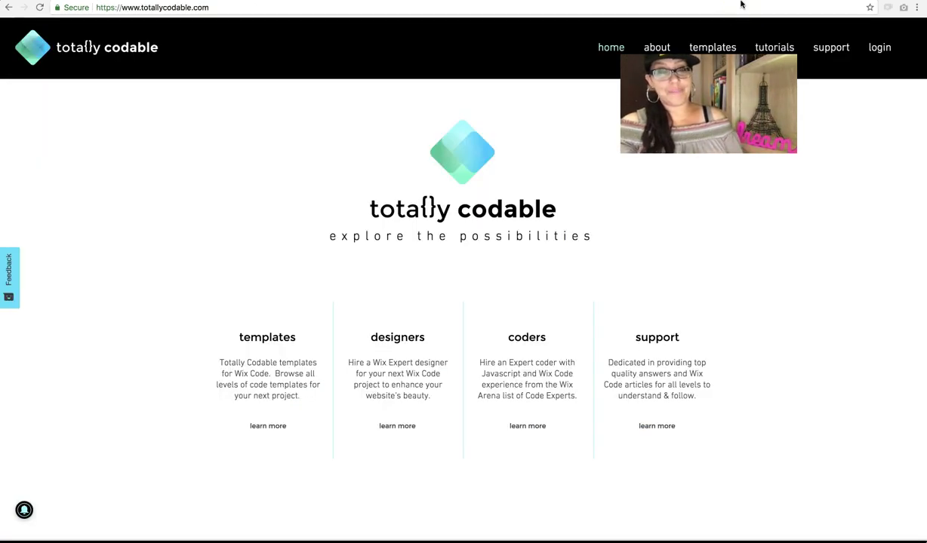
Step: Open the featured coders page from the coders card and scroll through the listed coders
{"action": "left_click", "coordinate": [408, 357]}
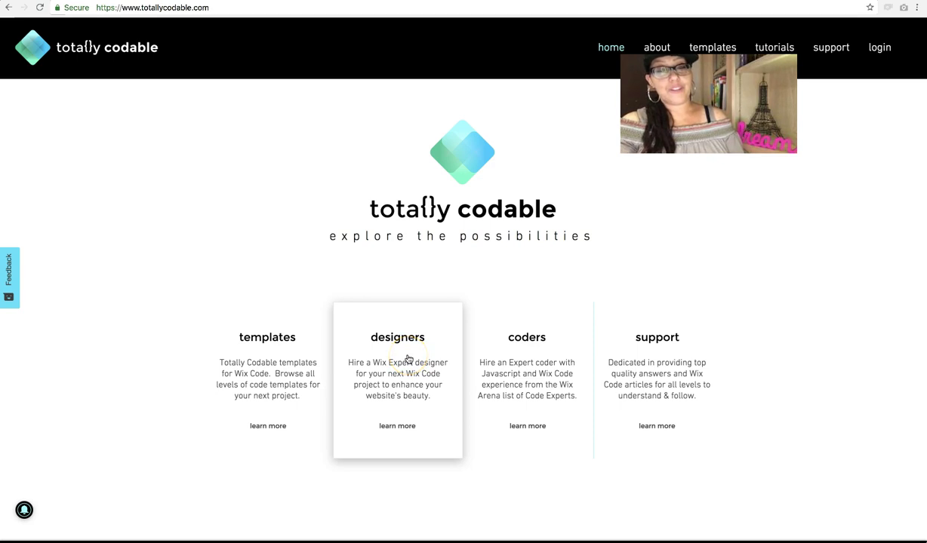
{"action": "left_click", "coordinate": [492, 377]}
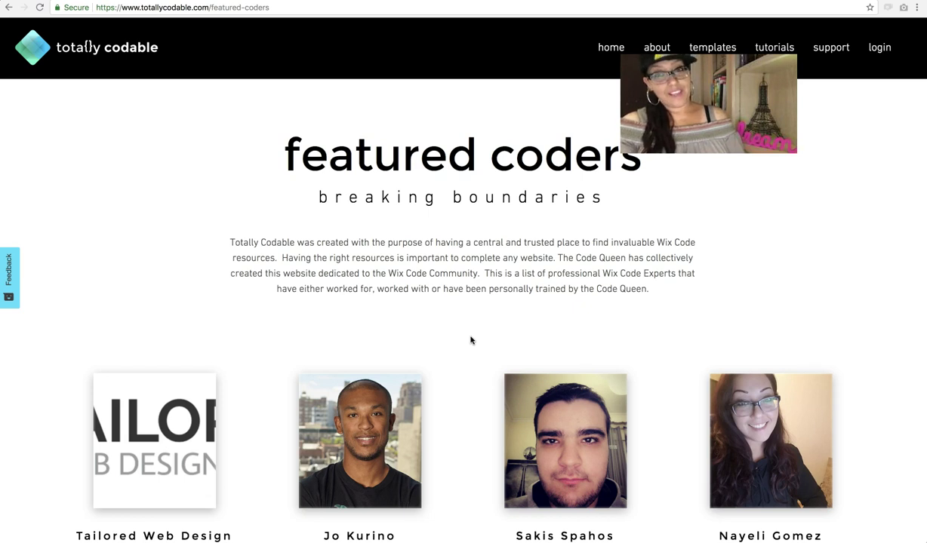
{"action": "scroll", "coordinate": [470, 341], "scroll_direction": "down", "scroll_amount": 3}
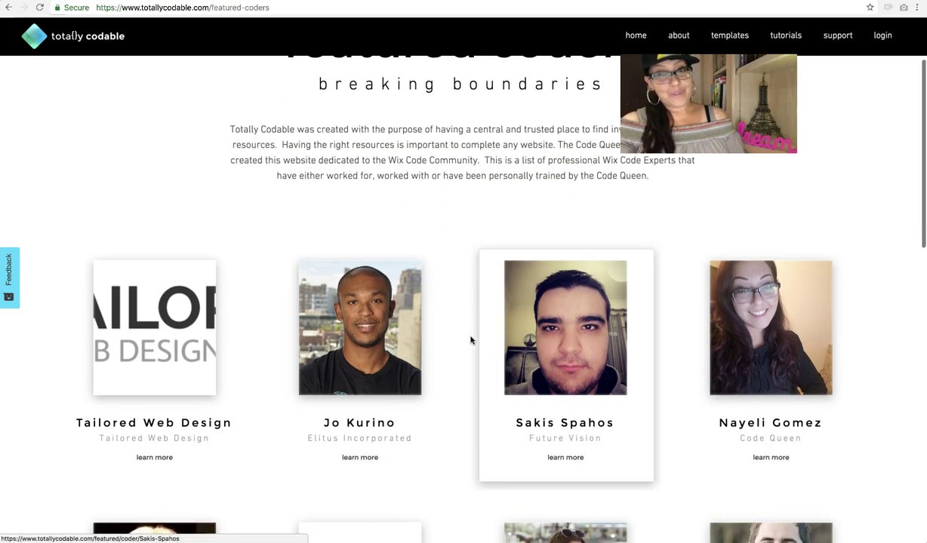
{"action": "scroll", "coordinate": [440, 316], "scroll_direction": "down", "scroll_amount": 7}
{"action": "scroll", "coordinate": [442, 320], "scroll_direction": "down", "scroll_amount": 4}
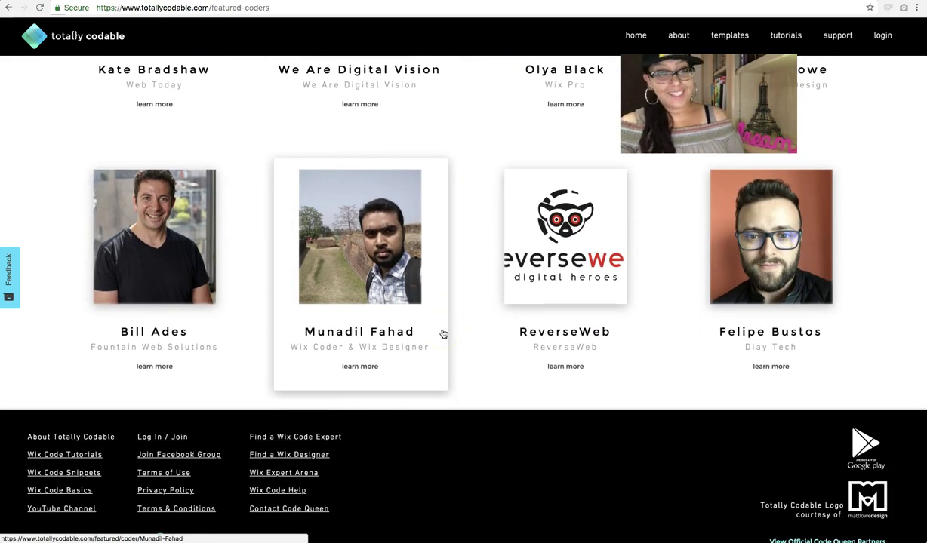
{"action": "scroll", "coordinate": [444, 334], "scroll_direction": "up", "scroll_amount": 12}
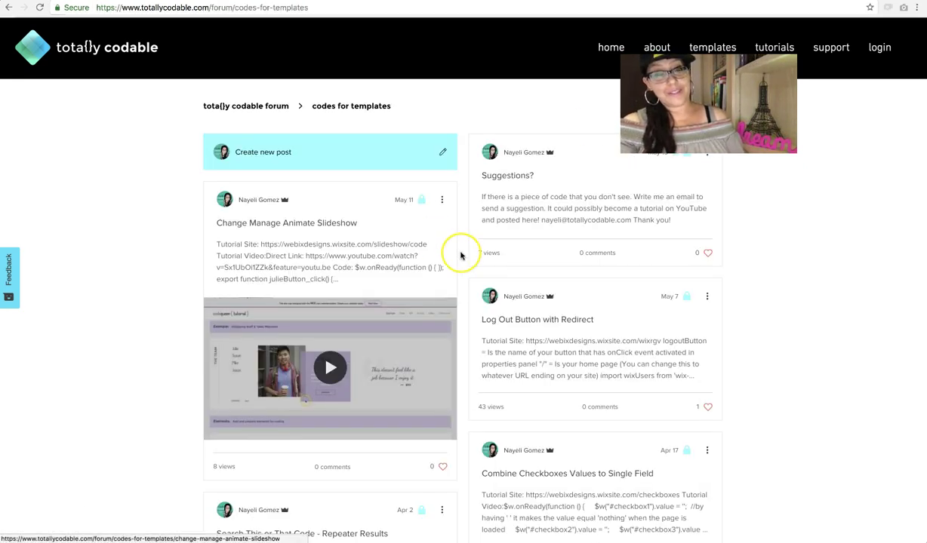
{"action": "scroll", "coordinate": [461, 256], "scroll_direction": "down", "scroll_amount": 4}
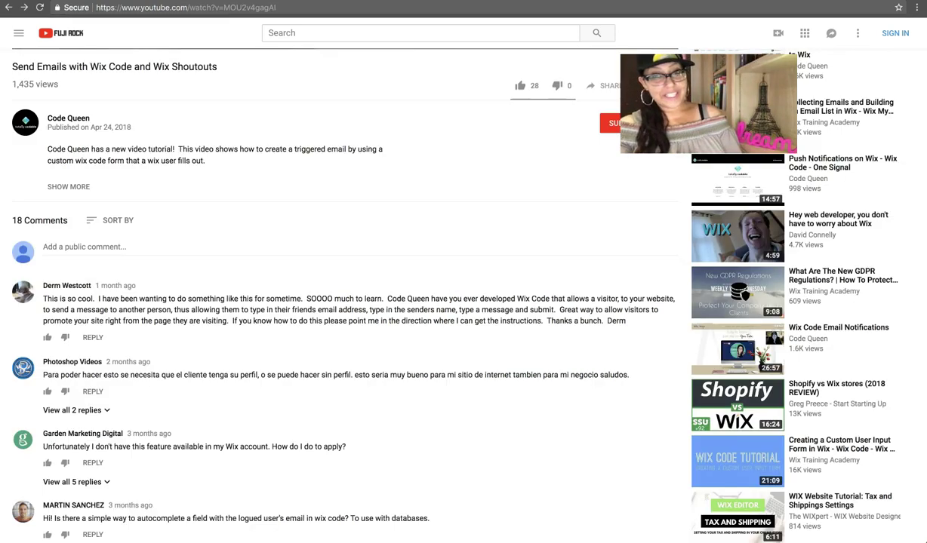
Step: Expand the video description with SHOW MORE, review its links, and return to the gallery tab
{"action": "scroll", "coordinate": [151, 128], "scroll_direction": "up", "scroll_amount": 2}
{"action": "scroll", "coordinate": [174, 164], "scroll_direction": "down", "scroll_amount": 1}
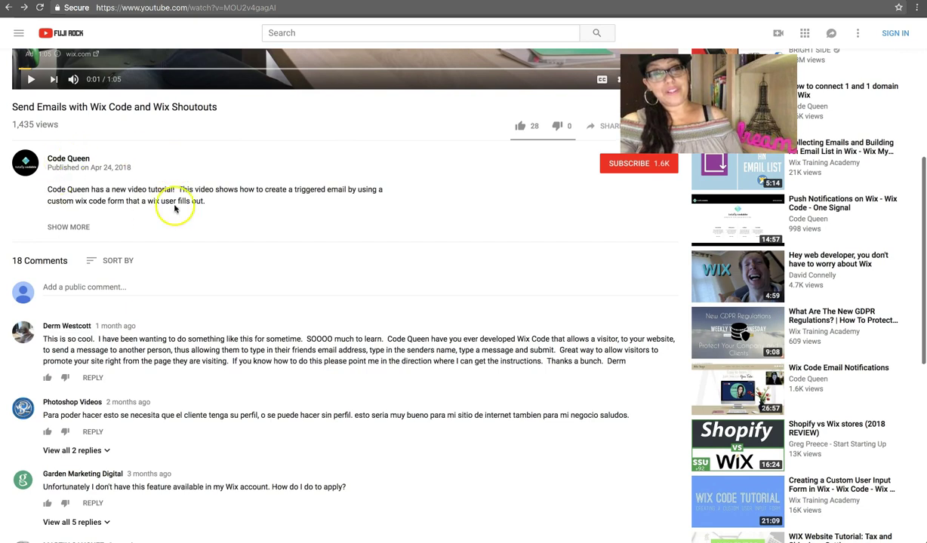
{"action": "left_click", "coordinate": [68, 228]}
{"action": "scroll", "coordinate": [219, 186], "scroll_direction": "down", "scroll_amount": 2}
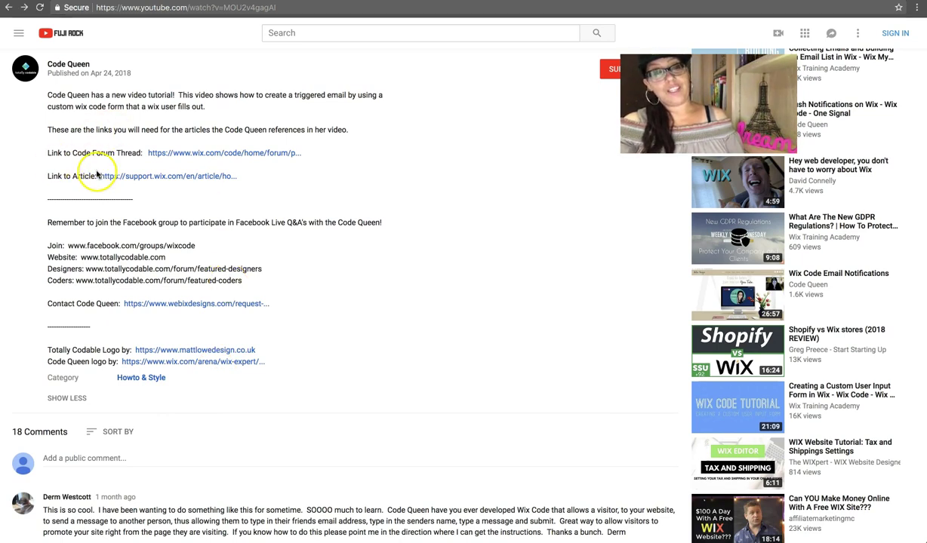
{"action": "scroll", "coordinate": [149, 311], "scroll_direction": "up", "scroll_amount": 1}
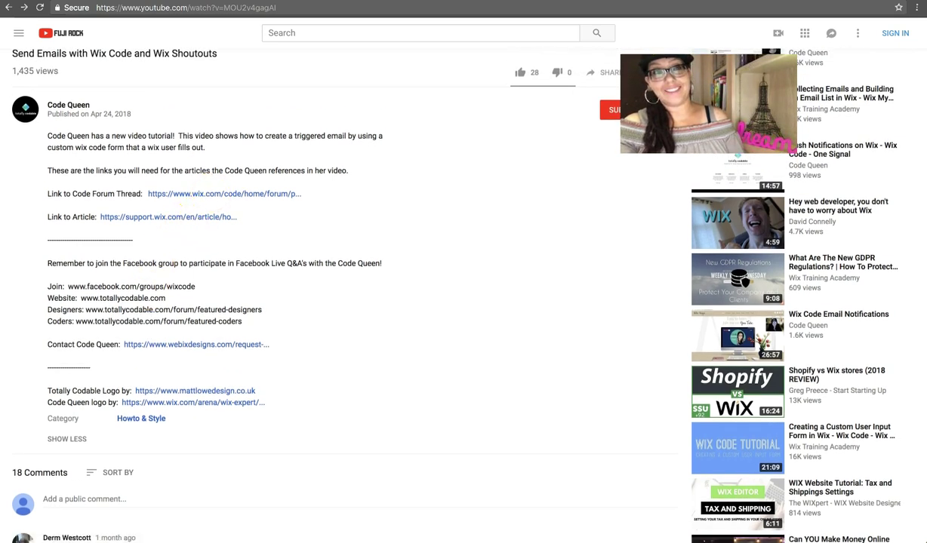
{"action": "left_click", "coordinate": [121, 11]}
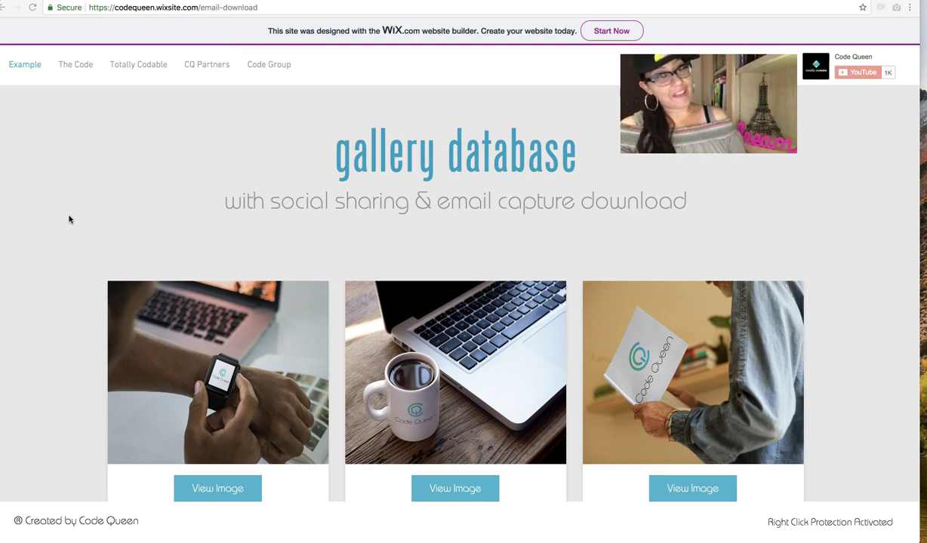
Step: Open The Code page and scroll to the start of the dynamic page code
{"action": "left_click", "coordinate": [77, 66]}
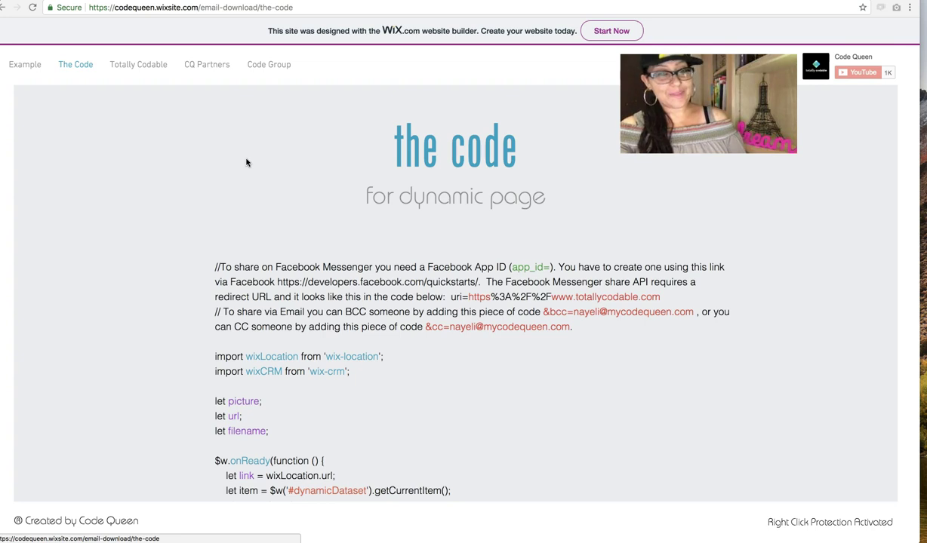
{"action": "scroll", "coordinate": [269, 186], "scroll_direction": "down", "scroll_amount": 2}
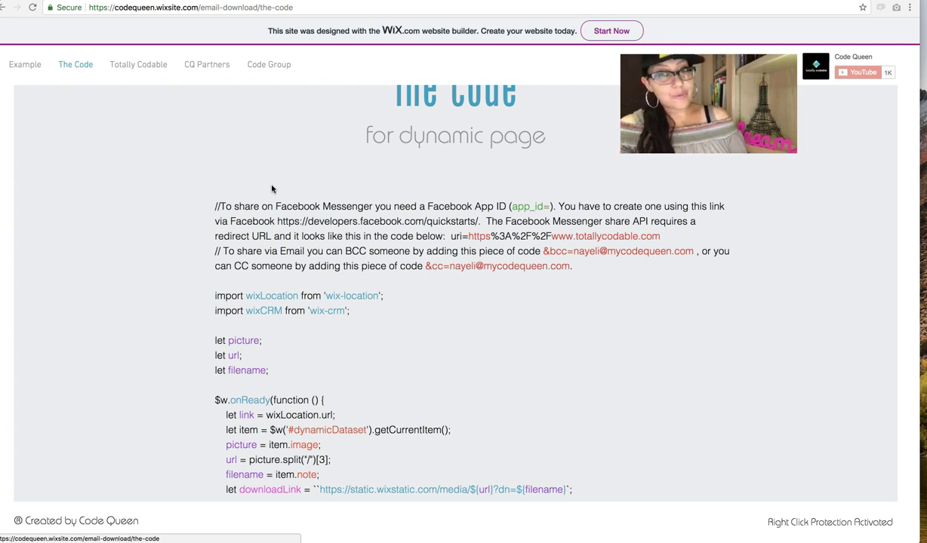
{"action": "scroll", "coordinate": [250, 195], "scroll_direction": "down", "scroll_amount": 2}
{"action": "scroll", "coordinate": [250, 196], "scroll_direction": "down", "scroll_amount": 2}
{"action": "triple_click", "coordinate": [269, 212]}
{"action": "double_click", "coordinate": [265, 211]}
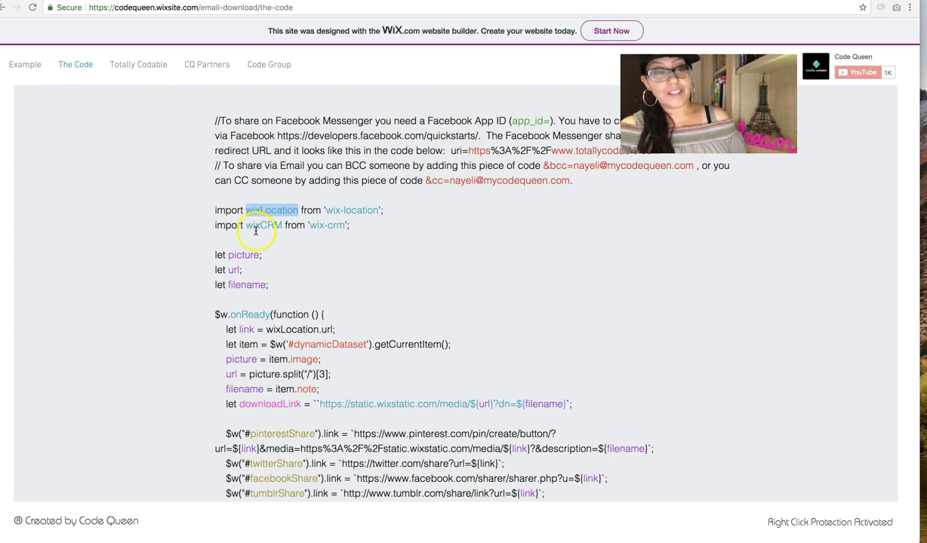
{"action": "double_click", "coordinate": [259, 226]}
{"action": "left_click", "coordinate": [304, 243]}
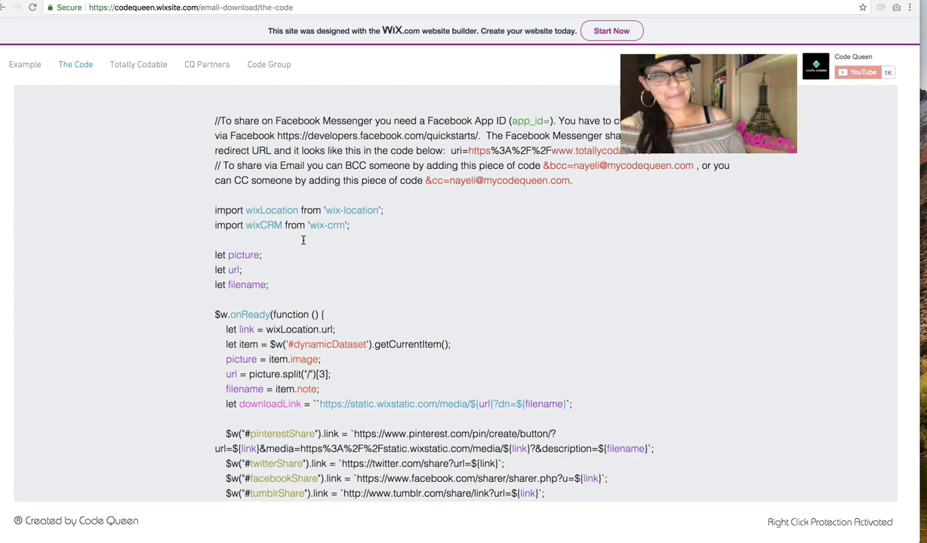
{"action": "scroll", "coordinate": [303, 240], "scroll_direction": "down", "scroll_amount": 4}
{"action": "left_click", "coordinate": [279, 200]}
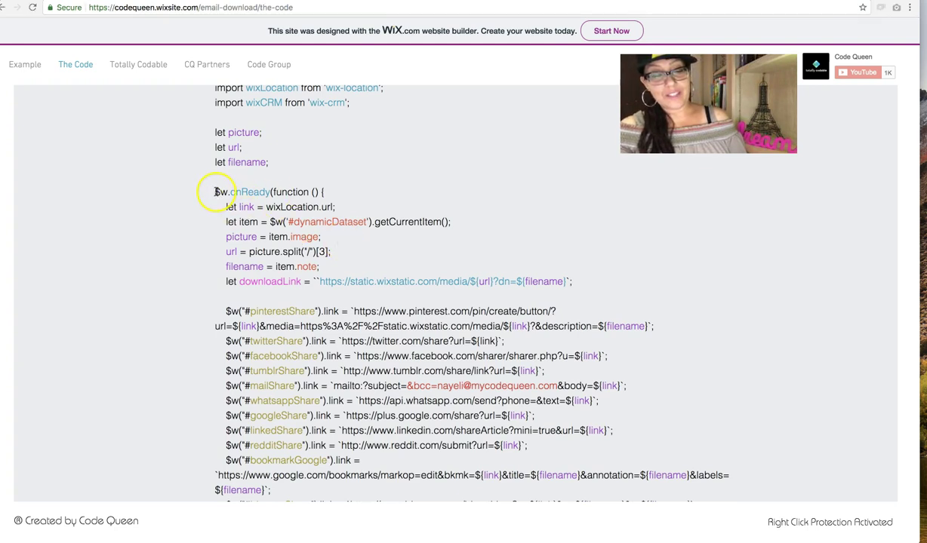
{"action": "triple_click", "coordinate": [324, 190]}
{"action": "left_click", "coordinate": [325, 188]}
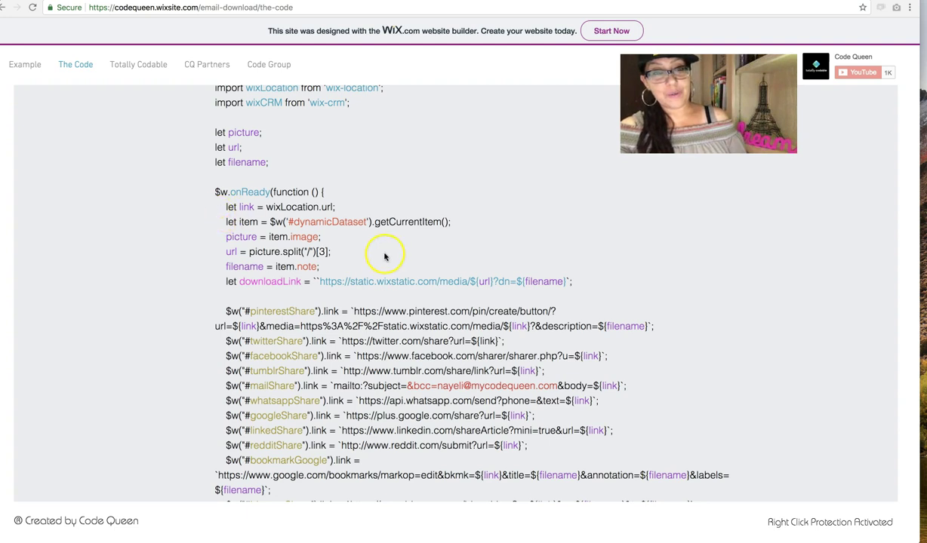
{"action": "left_click_drag", "start_coordinate": [224, 208], "coordinate": [335, 210]}
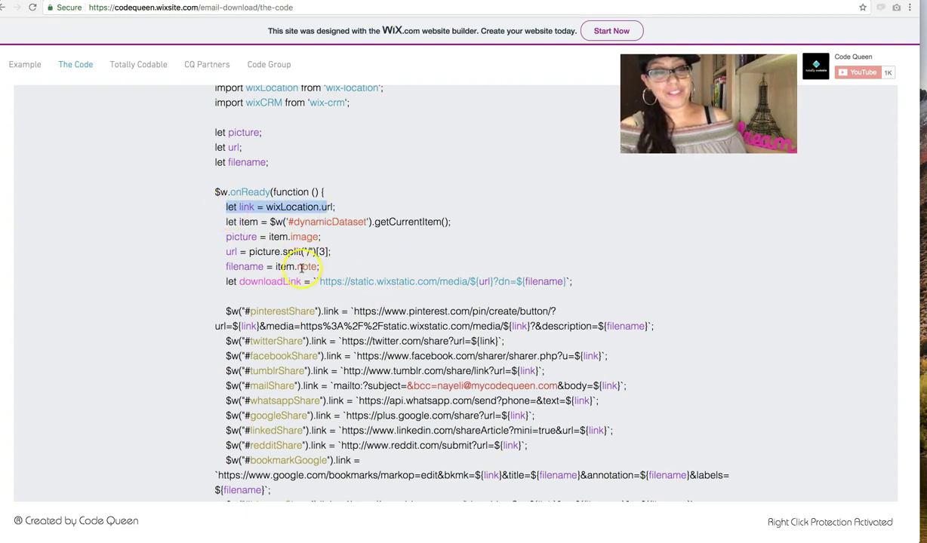
{"action": "triple_click", "coordinate": [243, 283]}
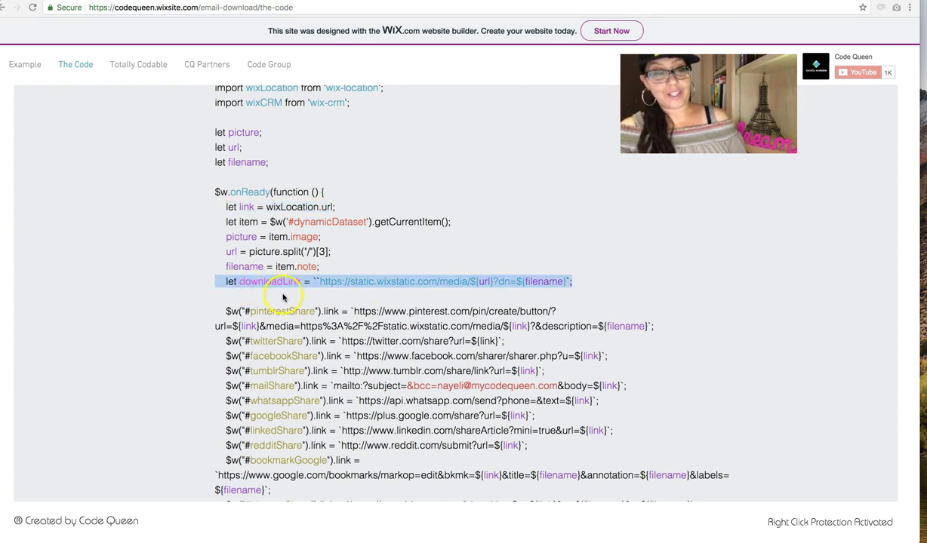
{"action": "left_click", "coordinate": [273, 285]}
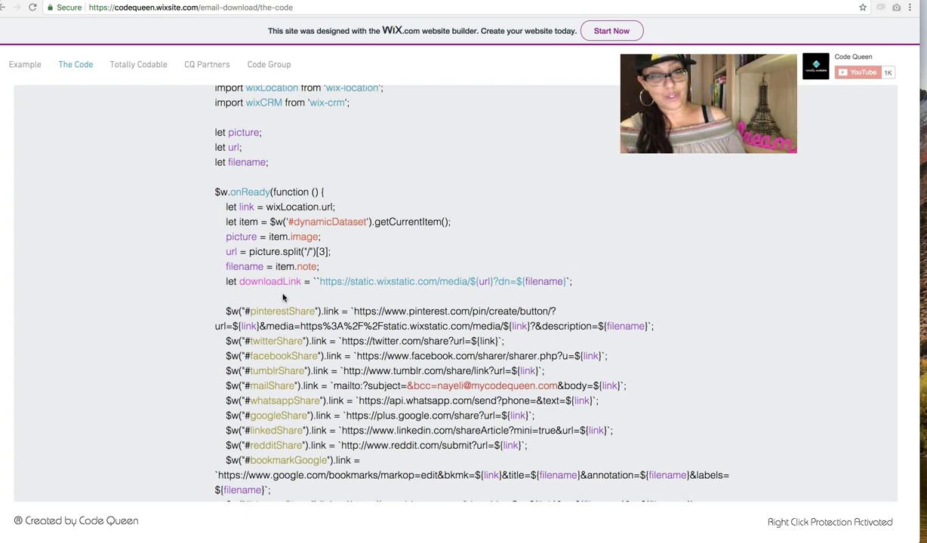
{"action": "triple_click", "coordinate": [269, 282]}
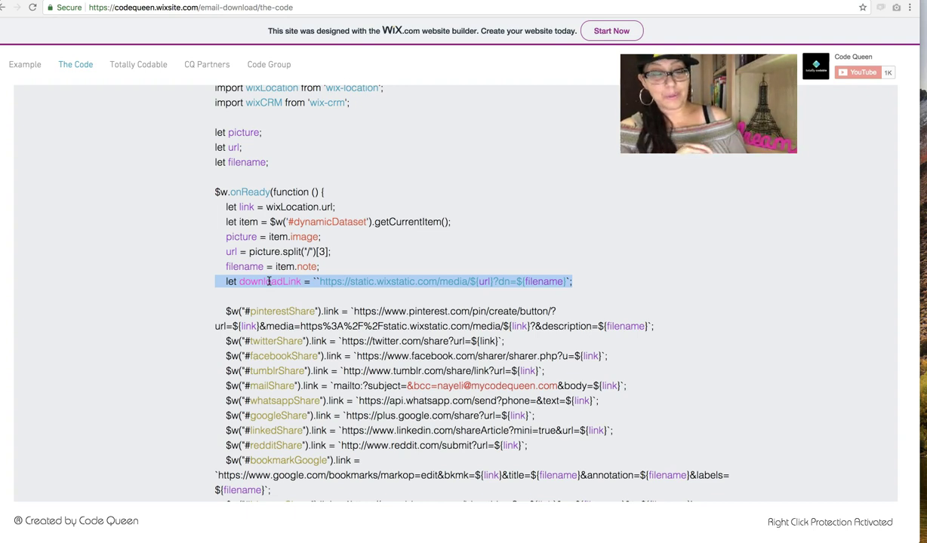
{"action": "left_click", "coordinate": [314, 249]}
{"action": "double_click", "coordinate": [272, 283]}
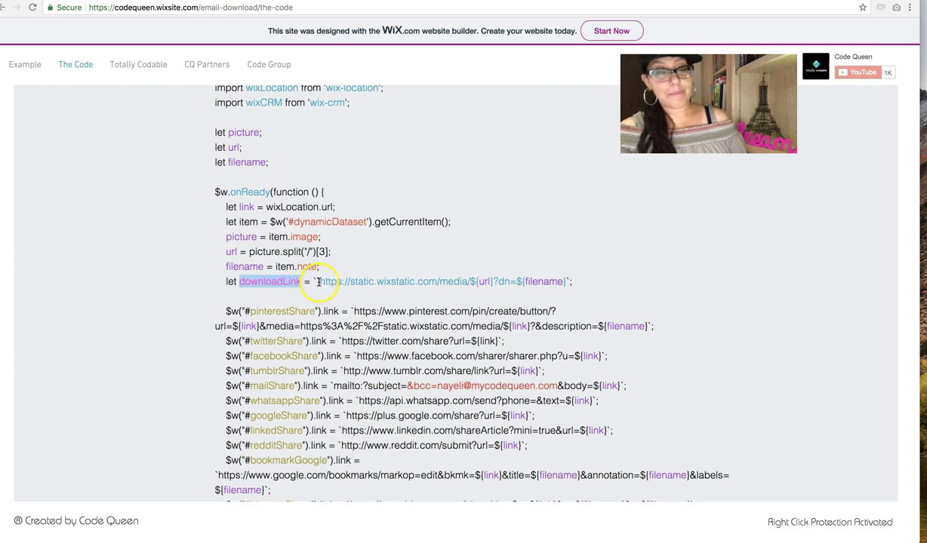
{"action": "left_click_drag", "start_coordinate": [318, 282], "coordinate": [564, 283]}
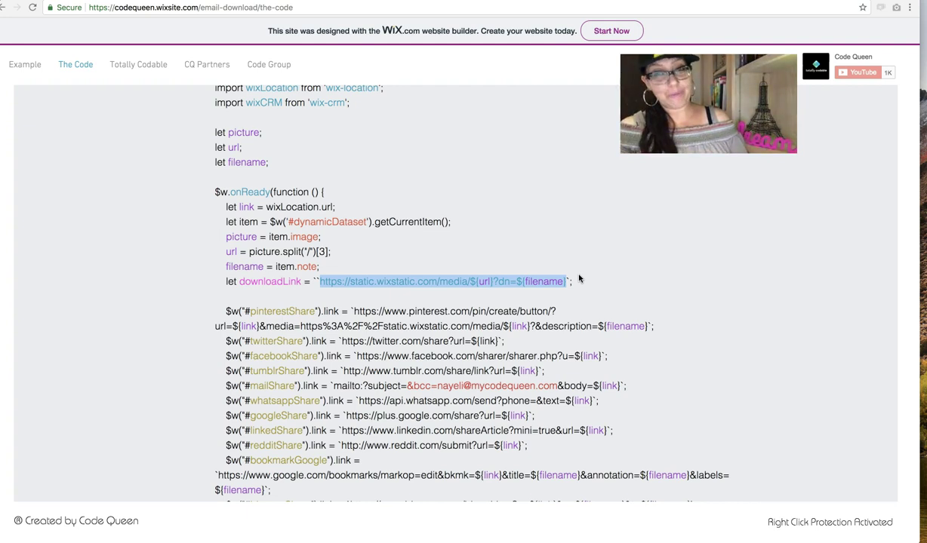
Step: Scroll through the share-link code and highlight the kikShare link line
{"action": "left_click", "coordinate": [579, 279]}
{"action": "left_click", "coordinate": [342, 283]}
{"action": "scroll", "coordinate": [342, 283], "scroll_direction": "down", "scroll_amount": 3}
{"action": "scroll", "coordinate": [343, 285], "scroll_direction": "down", "scroll_amount": 3}
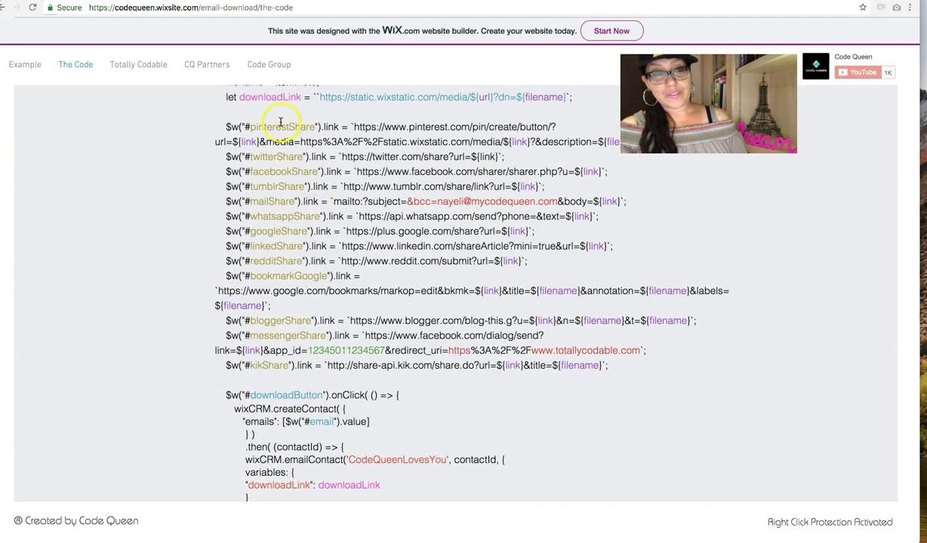
{"action": "scroll", "coordinate": [370, 359], "scroll_direction": "down", "scroll_amount": 1}
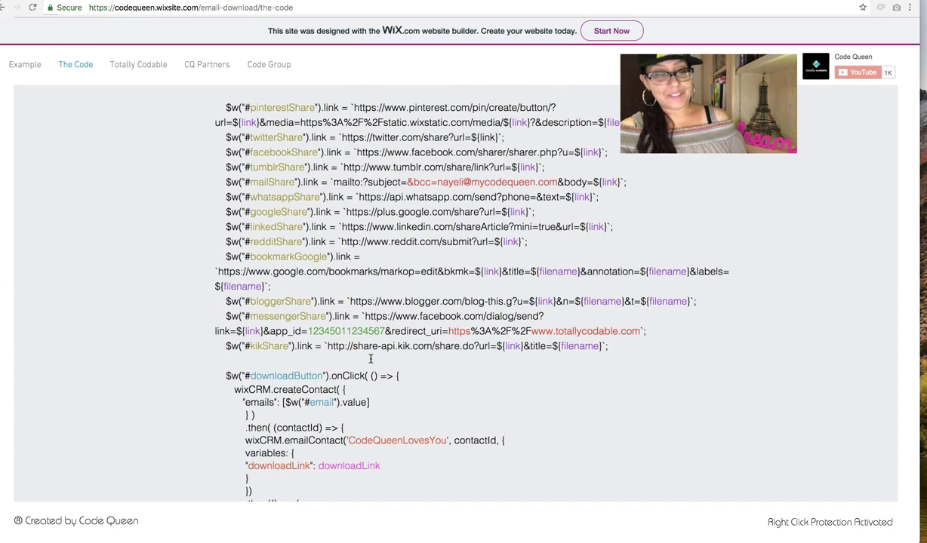
{"action": "scroll", "coordinate": [370, 359], "scroll_direction": "down", "scroll_amount": 5}
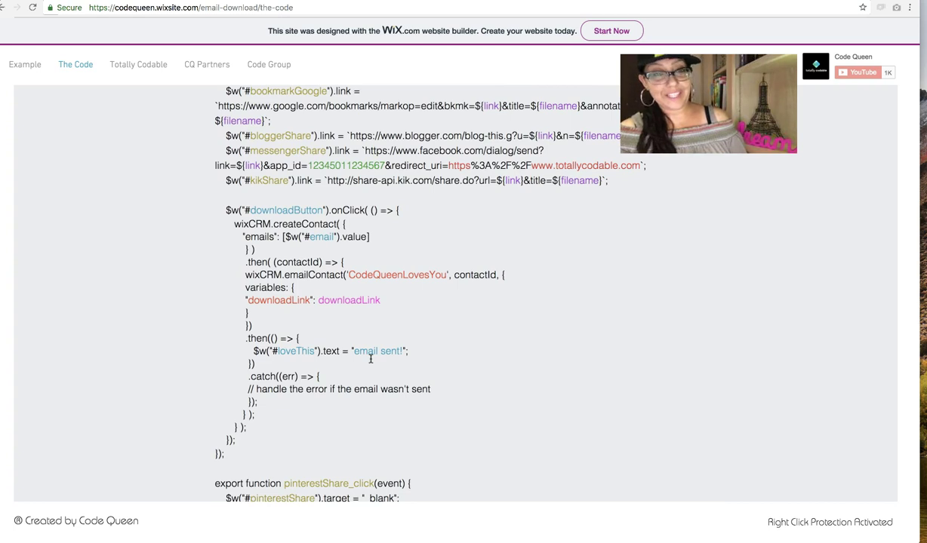
{"action": "scroll", "coordinate": [369, 359], "scroll_direction": "down", "scroll_amount": 1}
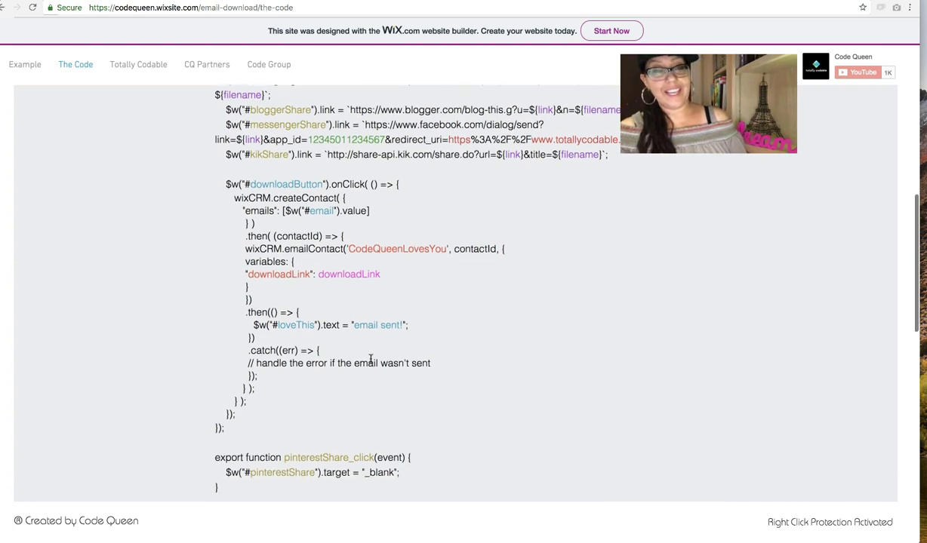
{"action": "triple_click", "coordinate": [241, 151]}
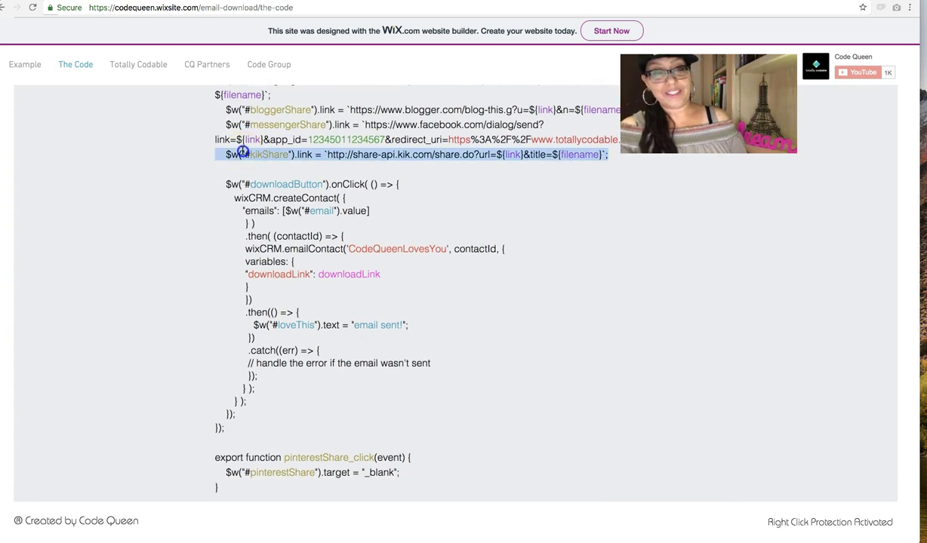
{"action": "left_click", "coordinate": [303, 174]}
Step: Highlight the downloadButton onClick handler, then switch over to the Wix Editor
{"action": "scroll", "coordinate": [304, 174], "scroll_direction": "down", "scroll_amount": 1}
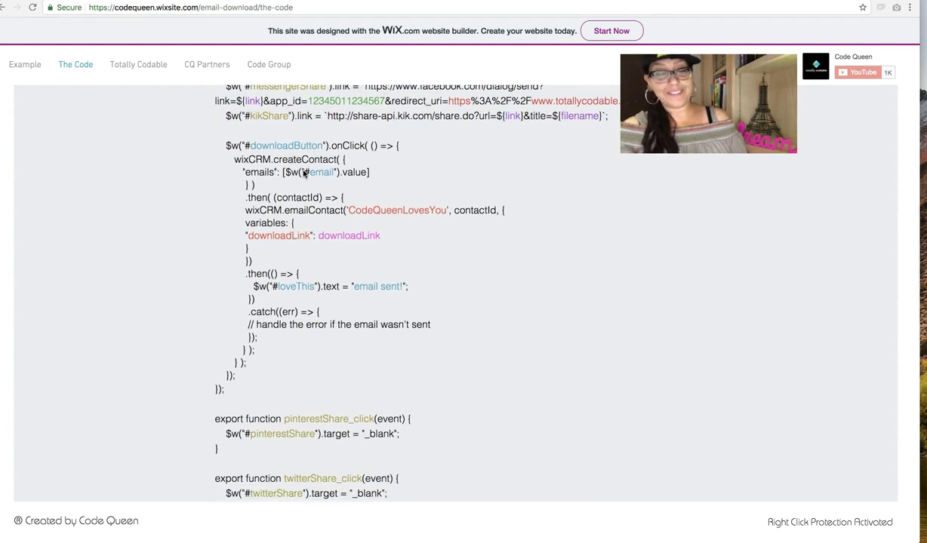
{"action": "triple_click", "coordinate": [289, 145]}
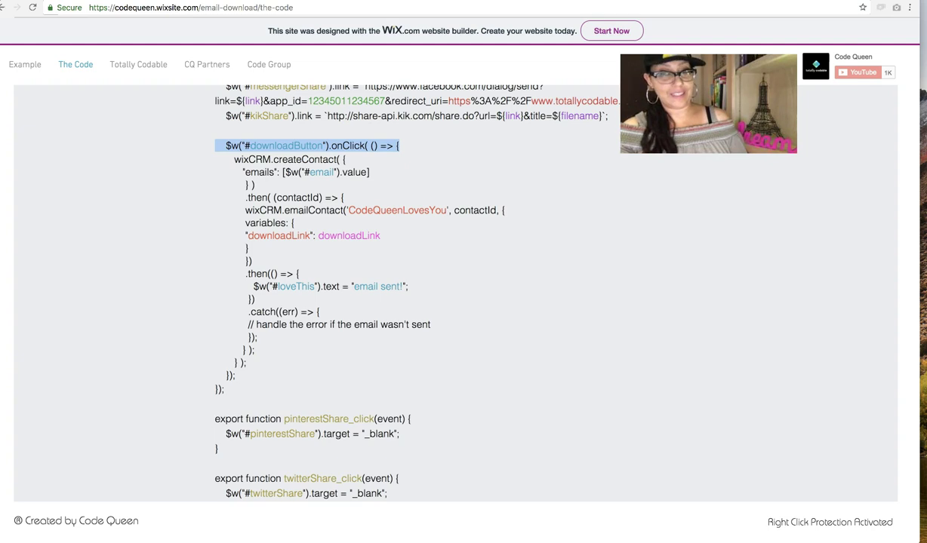
{"action": "key", "text": "ctrl+Tab"}
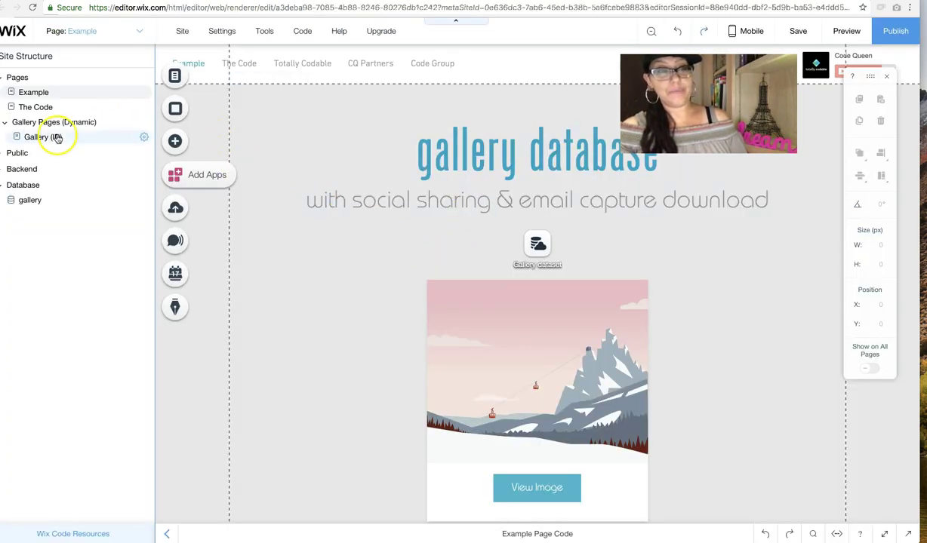
Step: Open the Gallery (ID) page and view the Download button's properties to find its ID
{"action": "left_click", "coordinate": [44, 138]}
{"action": "scroll", "coordinate": [550, 333], "scroll_direction": "down", "scroll_amount": 1}
{"action": "left_click", "coordinate": [472, 460]}
{"action": "right_click", "coordinate": [463, 450]}
{"action": "left_click", "coordinate": [499, 438]}
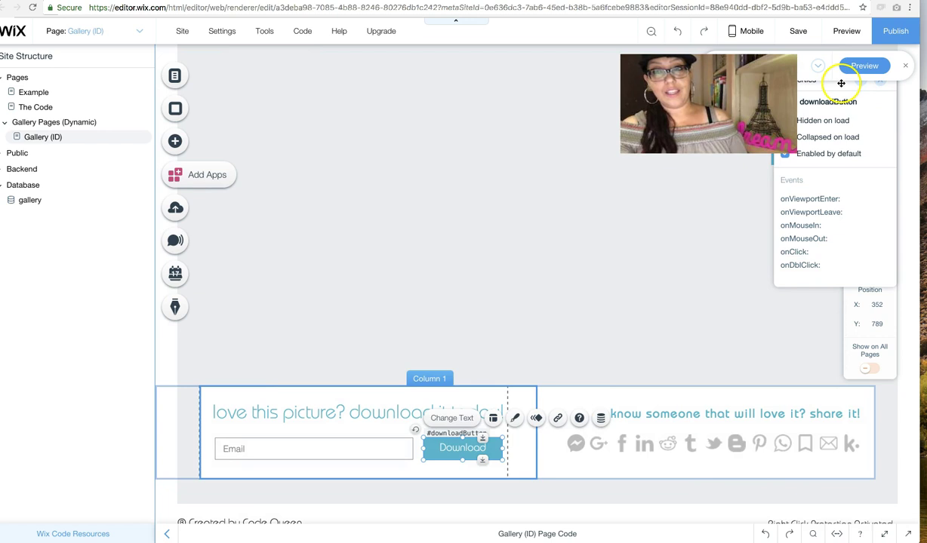
{"action": "left_click_drag", "start_coordinate": [811, 75], "coordinate": [514, 154]}
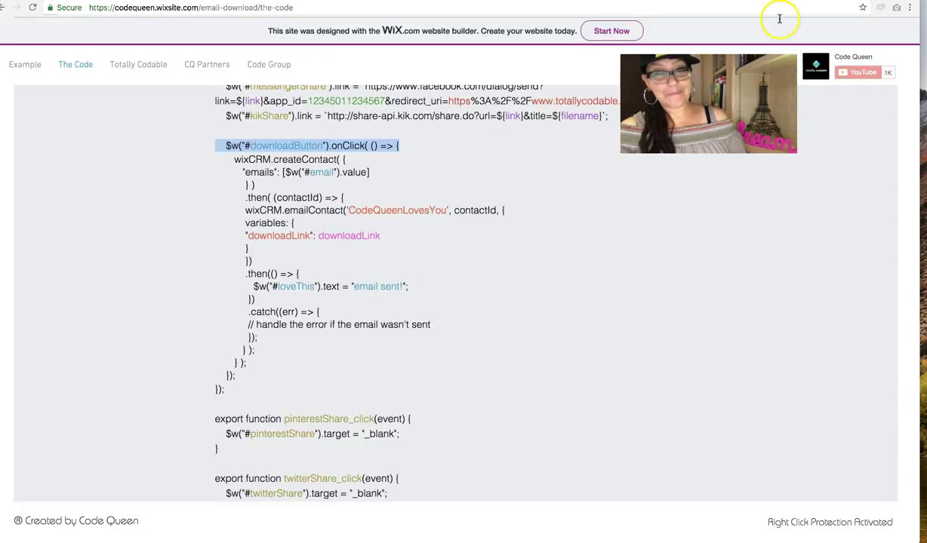
Step: Highlight downloadButton, createContact and wixCRM in the onClick code, then return to the editor
{"action": "left_click", "coordinate": [317, 158]}
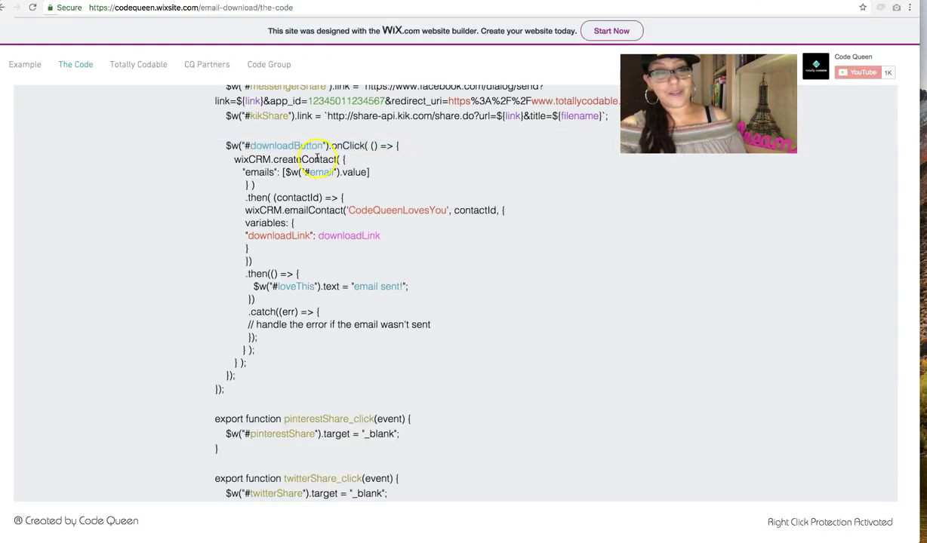
{"action": "double_click", "coordinate": [262, 147]}
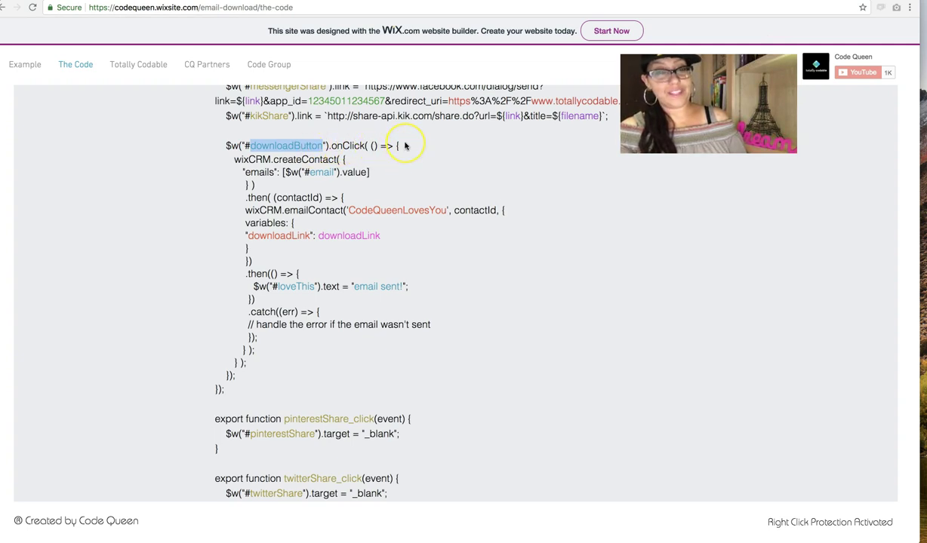
{"action": "double_click", "coordinate": [311, 159]}
{"action": "double_click", "coordinate": [249, 159]}
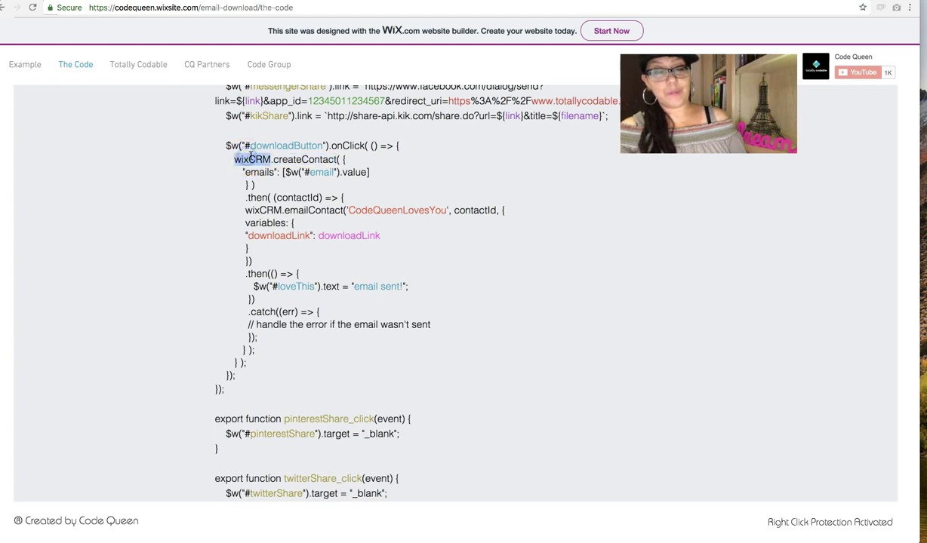
{"action": "double_click", "coordinate": [278, 159]}
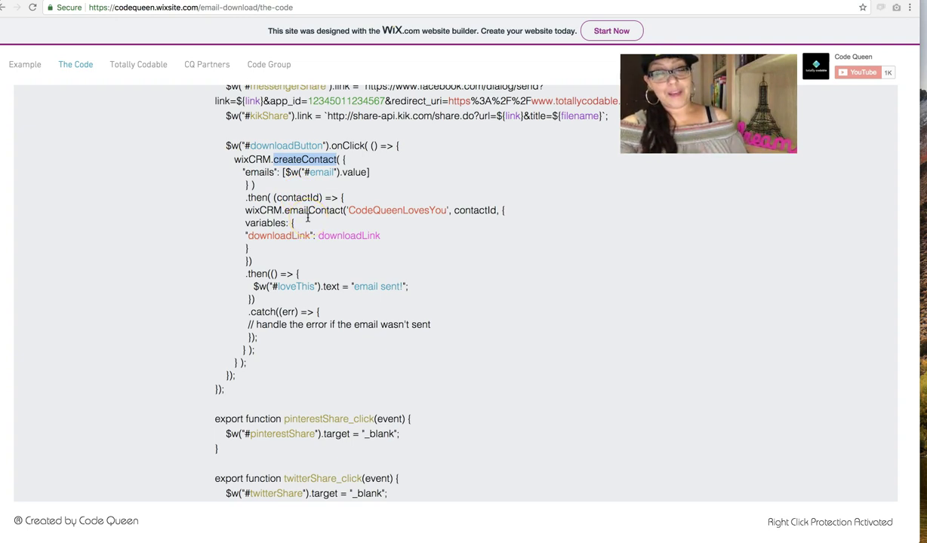
{"action": "left_click", "coordinate": [694, 6]}
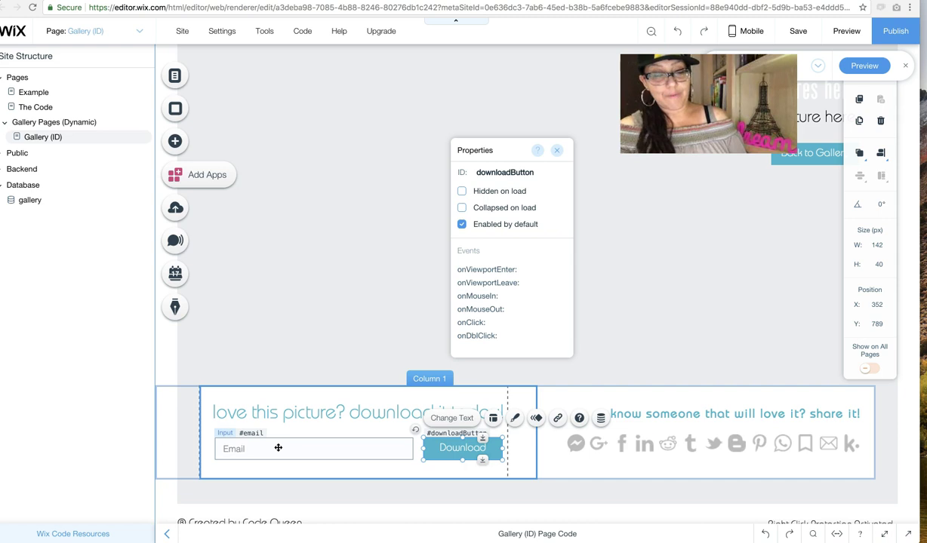
Step: Select the Email input to show its ID 'email', then return to the code page
{"action": "left_click", "coordinate": [281, 447]}
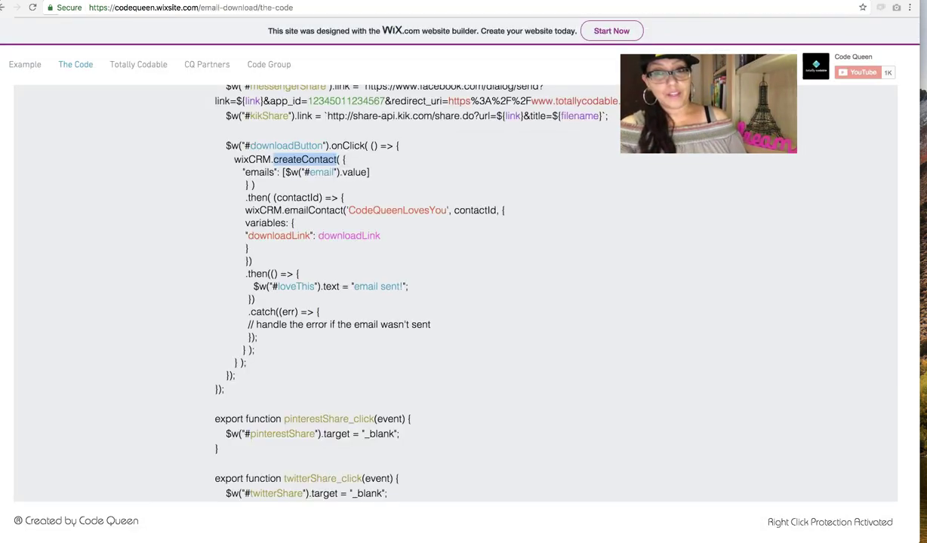
{"action": "left_click", "coordinate": [489, 204]}
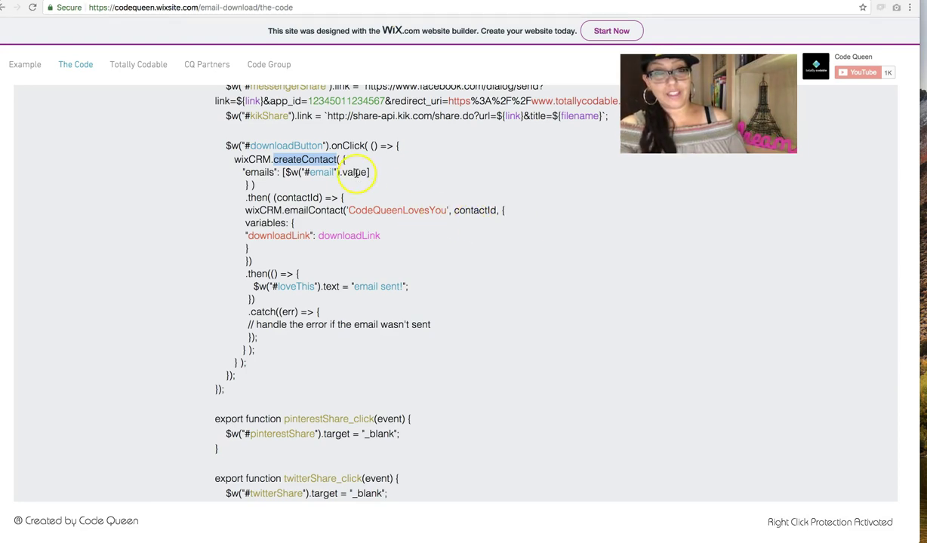
Step: Highlight the emails line of createContact and its #email element ID in the code
{"action": "left_click_drag", "start_coordinate": [343, 160], "coordinate": [356, 173]}
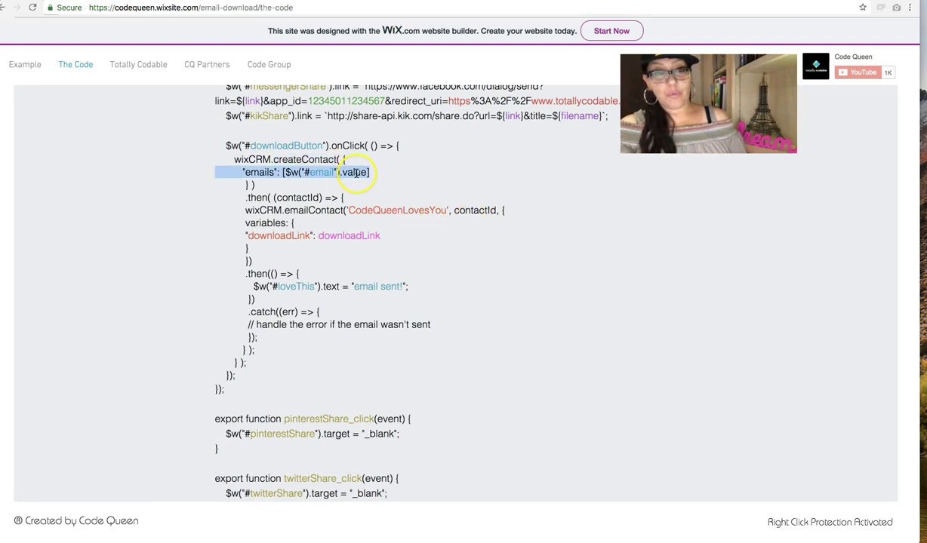
{"action": "left_click", "coordinate": [274, 183]}
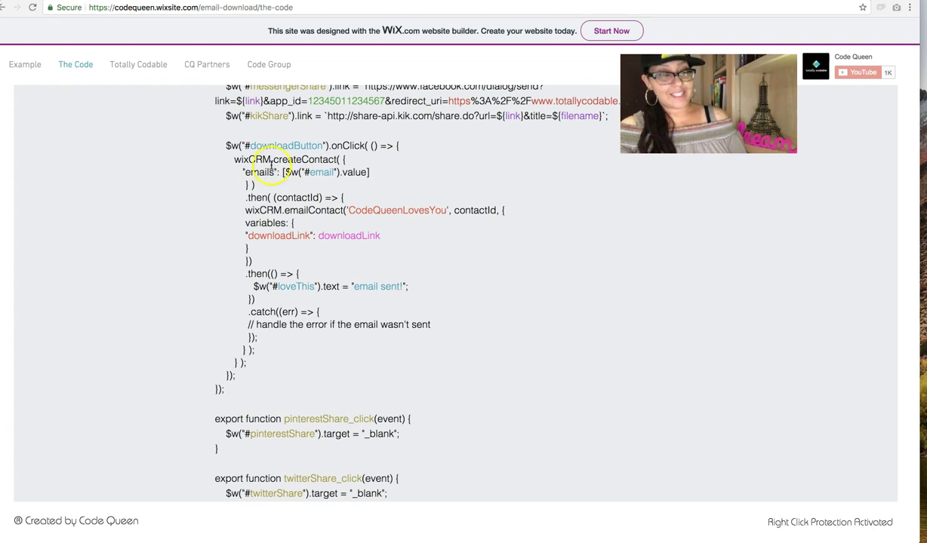
{"action": "double_click", "coordinate": [267, 172]}
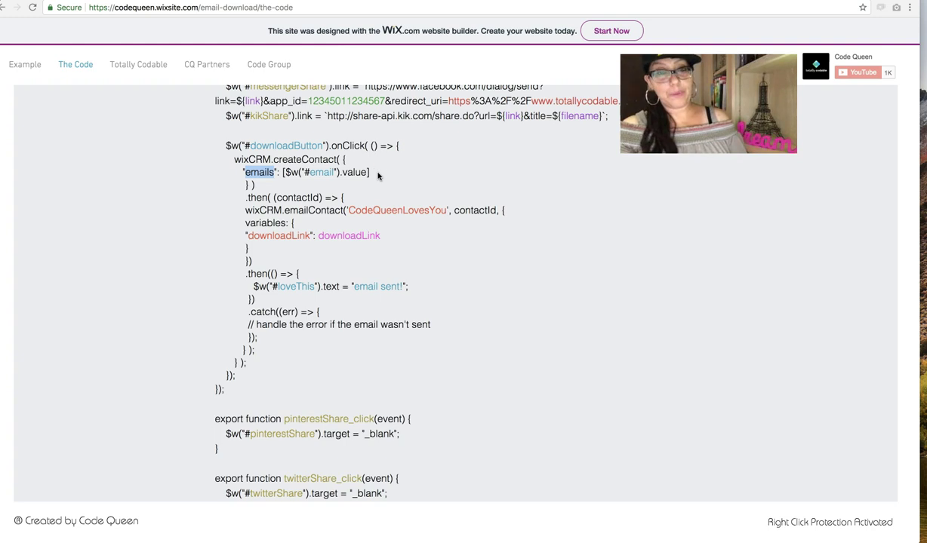
{"action": "left_click", "coordinate": [379, 173]}
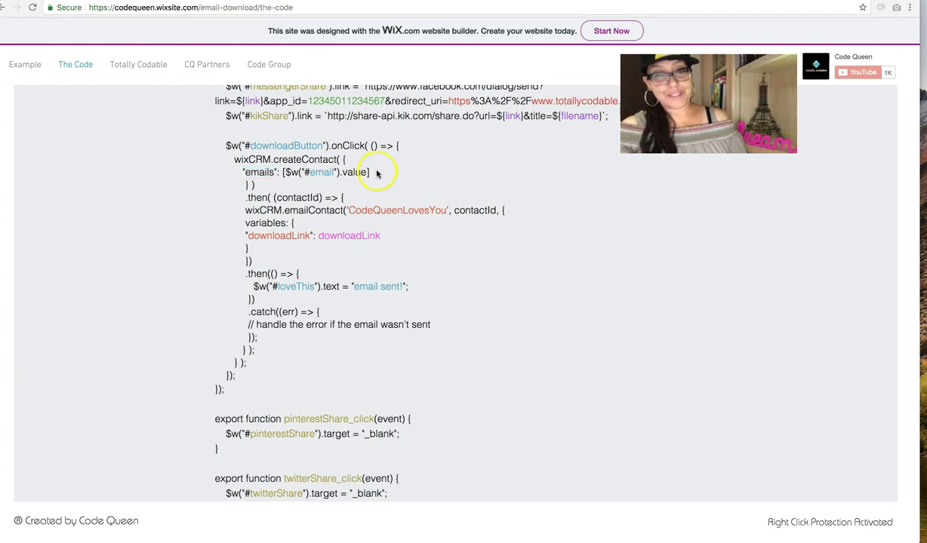
{"action": "triple_click", "coordinate": [269, 174]}
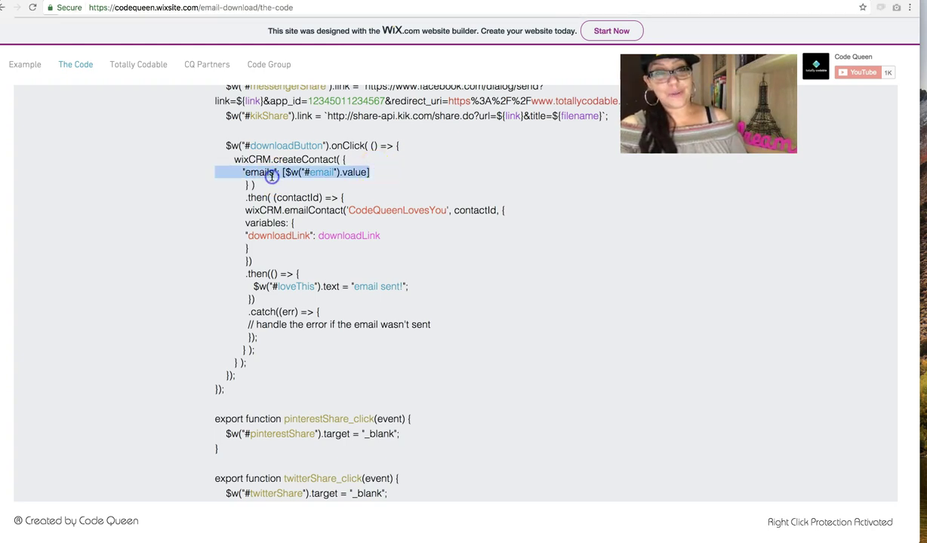
{"action": "double_click", "coordinate": [321, 172]}
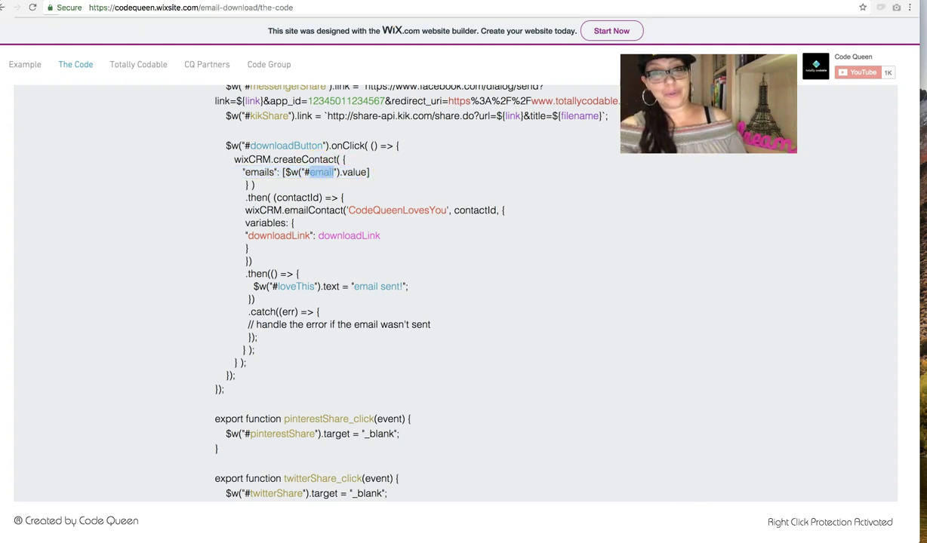
Step: Confirm in the Wix Editor that the email input's ID is email, then return to the code
{"action": "key", "text": "ctrl+Tab"}
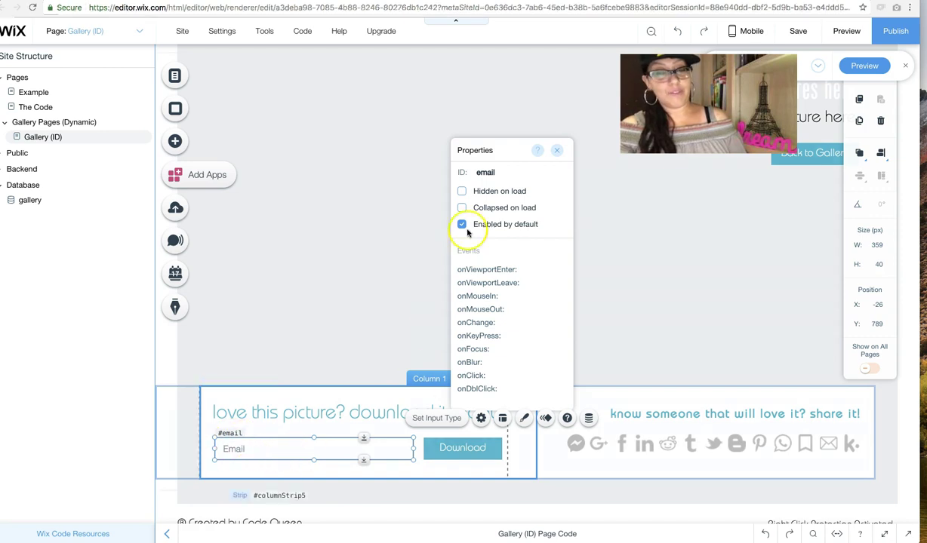
{"action": "left_click", "coordinate": [411, 219]}
{"action": "left_click", "coordinate": [247, 448]}
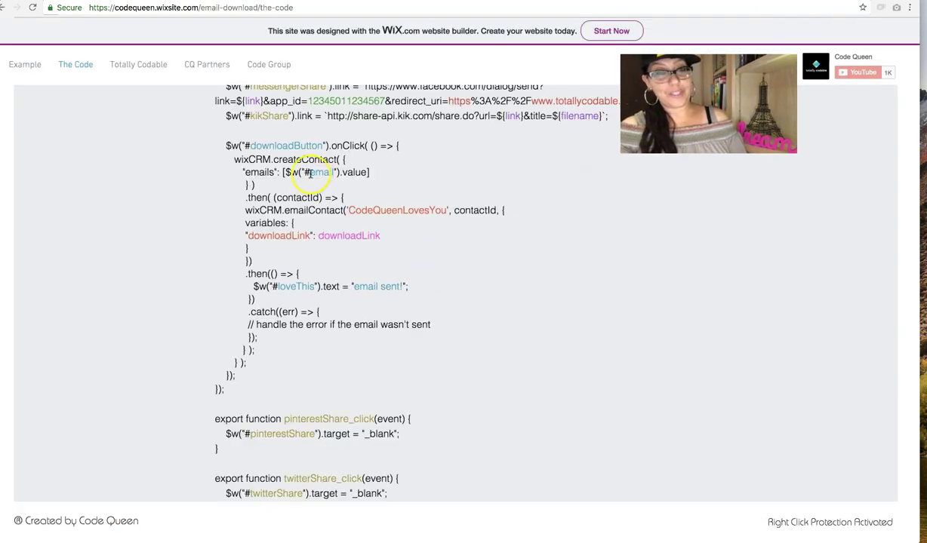
{"action": "left_click", "coordinate": [325, 172]}
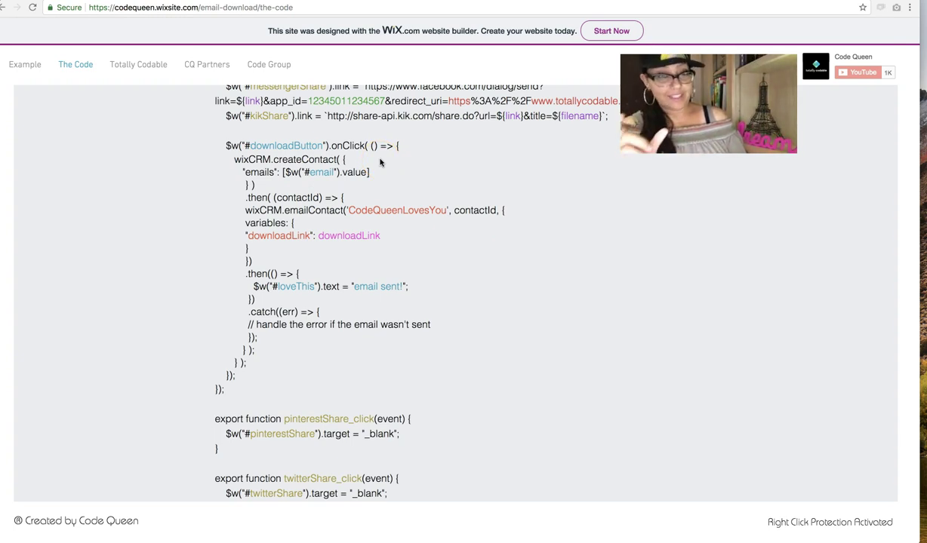
{"action": "left_click_drag", "start_coordinate": [245, 197], "coordinate": [271, 198]}
{"action": "double_click", "coordinate": [294, 197]}
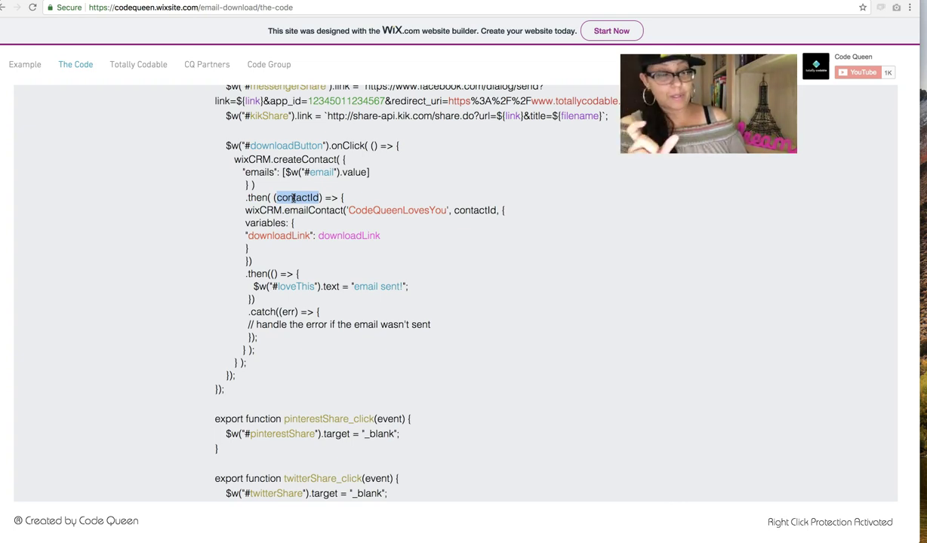
{"action": "double_click", "coordinate": [313, 210]}
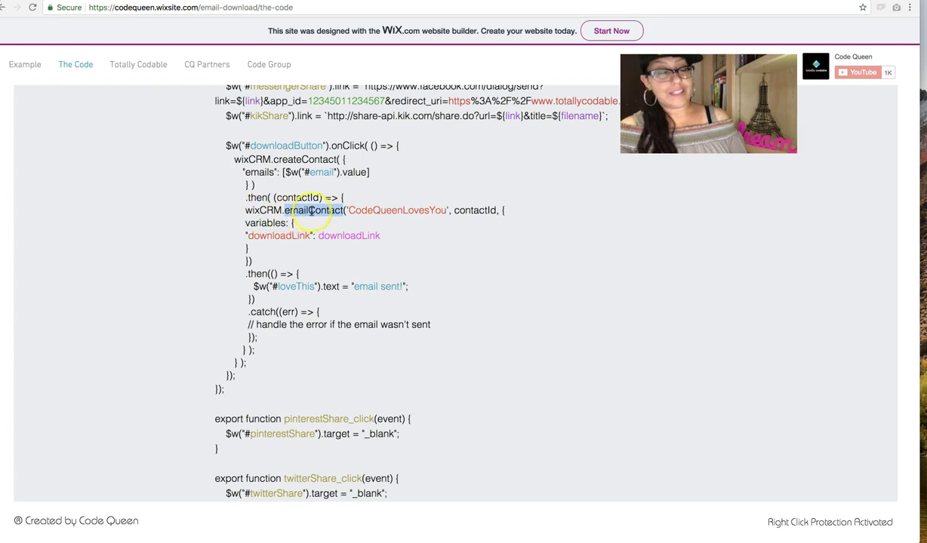
{"action": "double_click", "coordinate": [388, 211]}
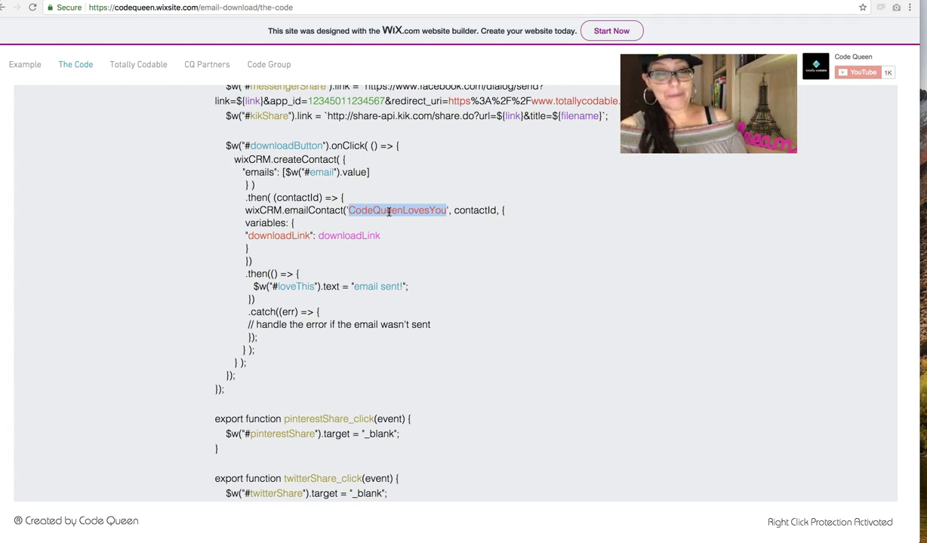
{"action": "right_click", "coordinate": [405, 192]}
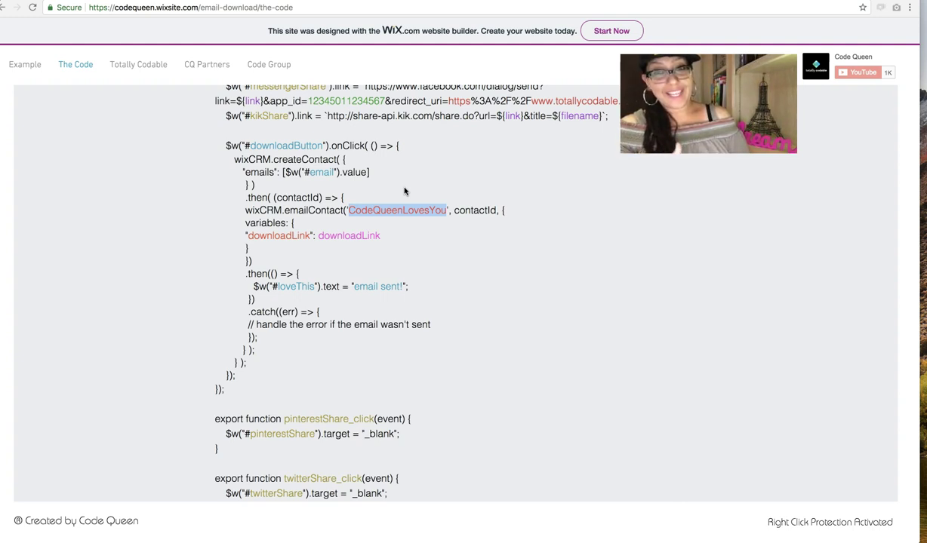
{"action": "scroll", "coordinate": [392, 193], "scroll_direction": "down", "scroll_amount": 1}
{"action": "left_click", "coordinate": [383, 196]}
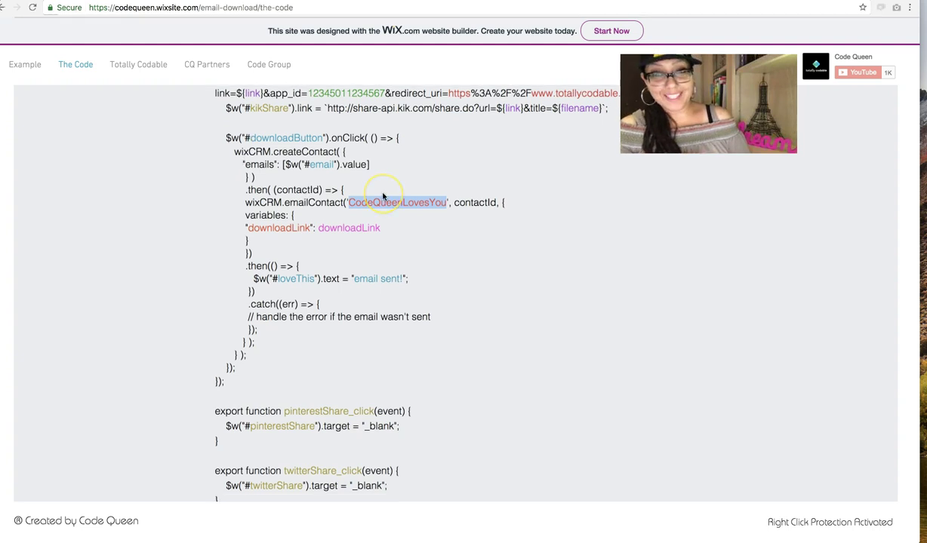
{"action": "left_click", "coordinate": [418, 187]}
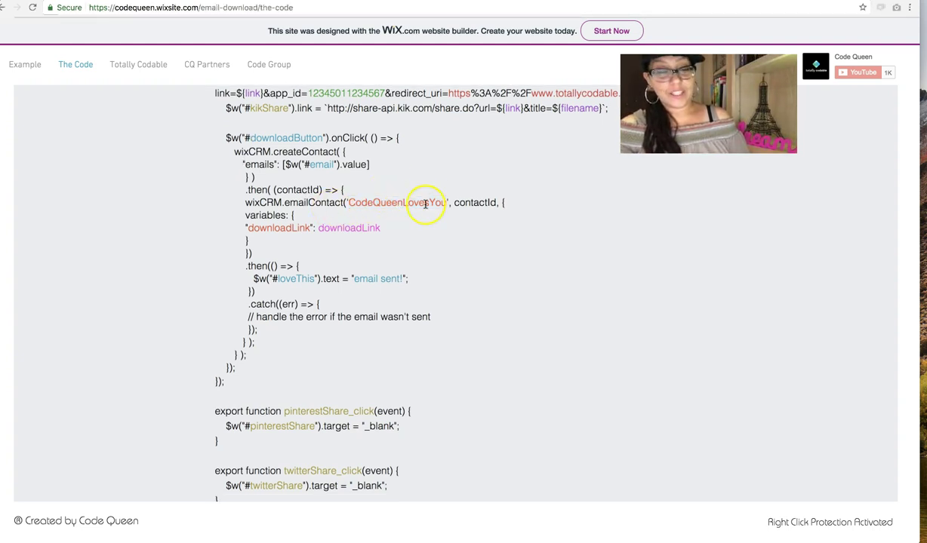
{"action": "double_click", "coordinate": [425, 203]}
{"action": "double_click", "coordinate": [470, 202]}
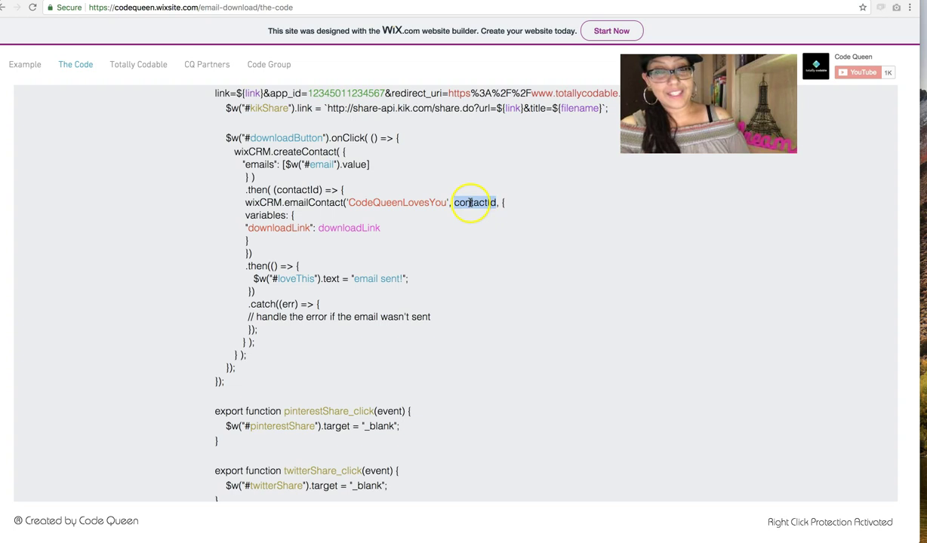
{"action": "double_click", "coordinate": [294, 190]}
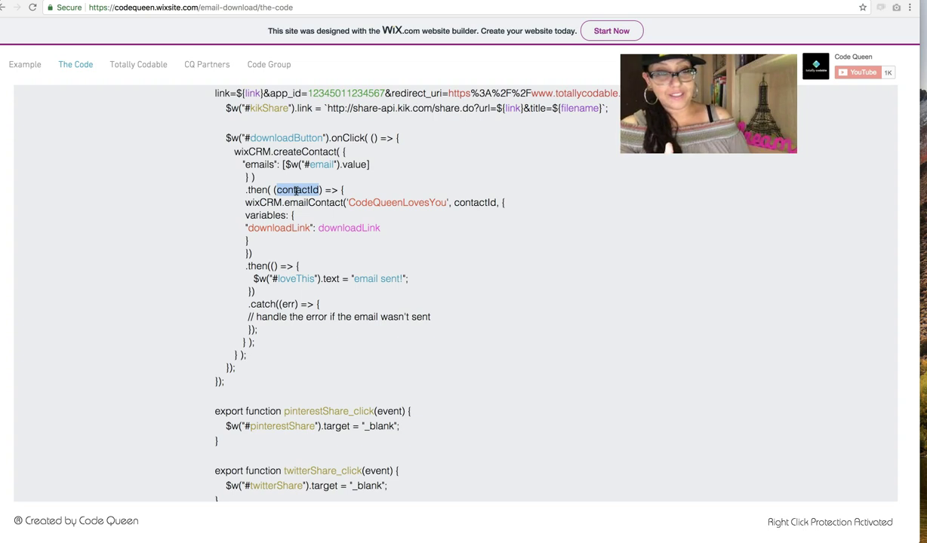
{"action": "double_click", "coordinate": [470, 203]}
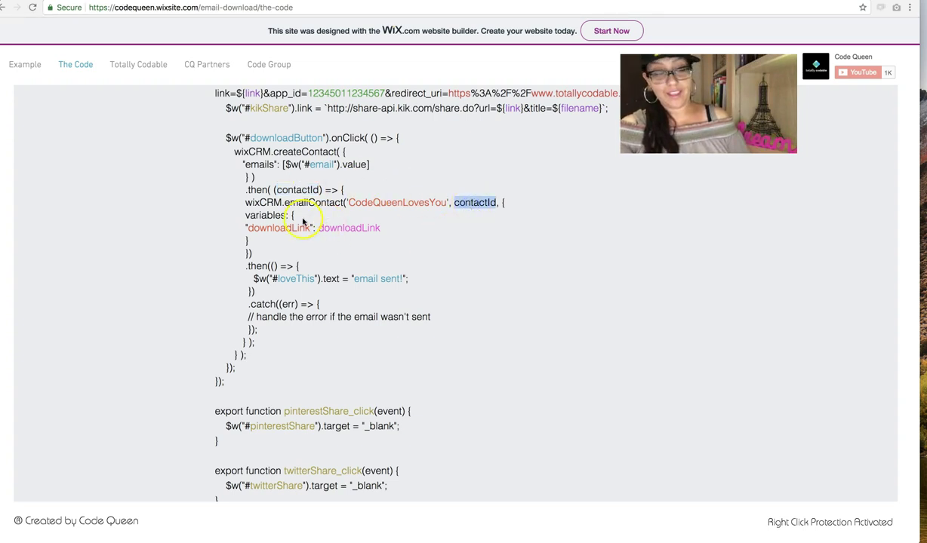
{"action": "double_click", "coordinate": [272, 215]}
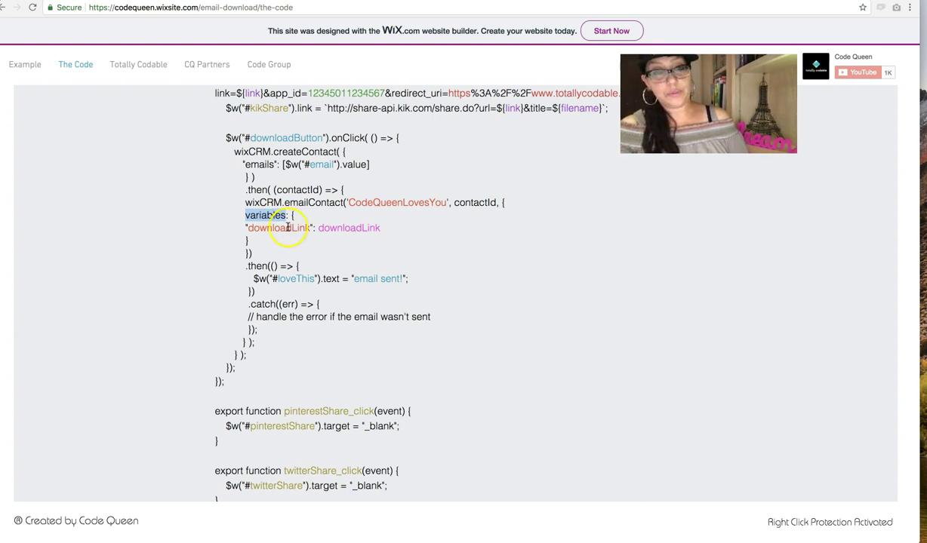
{"action": "double_click", "coordinate": [287, 227]}
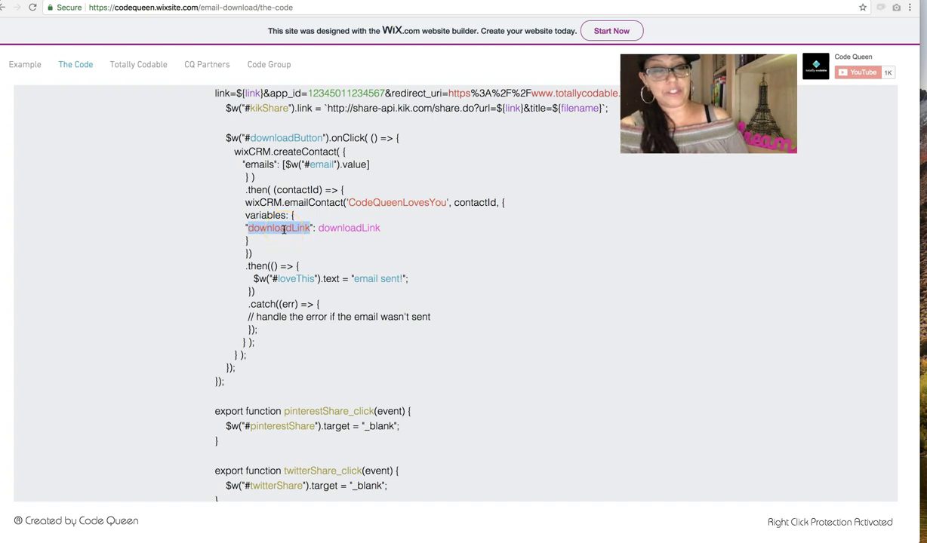
{"action": "double_click", "coordinate": [348, 229]}
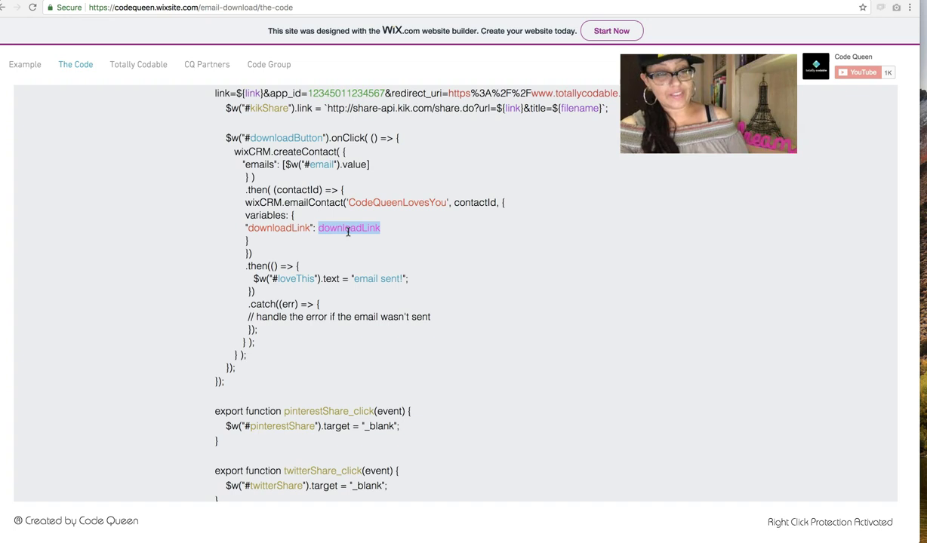
Step: Highlight the let downloadLink line in onReady and downloadLink in the emailContact variables
{"action": "scroll", "coordinate": [348, 232], "scroll_direction": "up", "scroll_amount": 5}
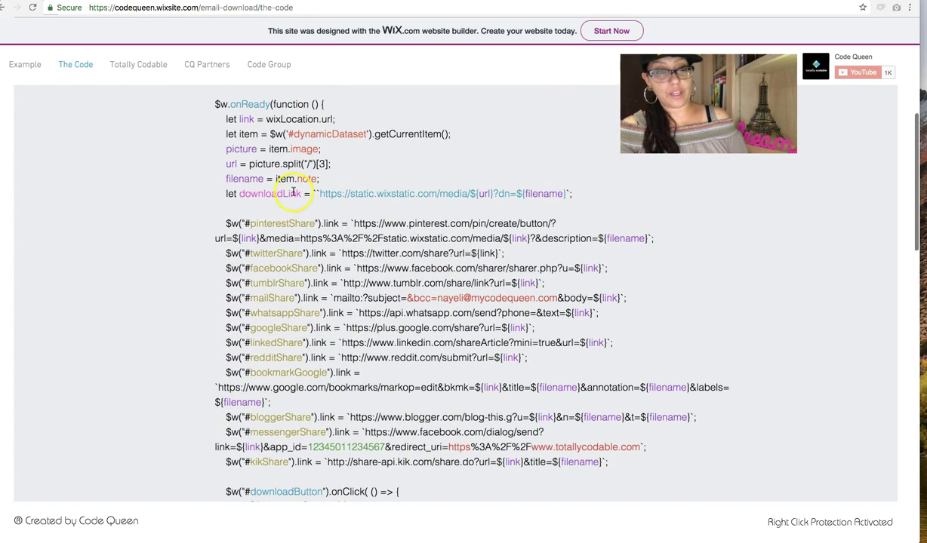
{"action": "triple_click", "coordinate": [258, 196]}
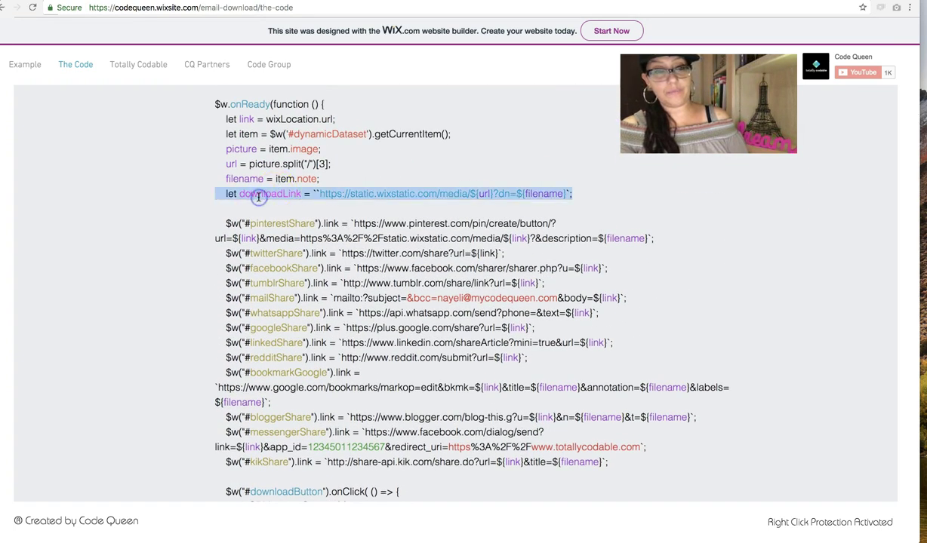
{"action": "double_click", "coordinate": [260, 196]}
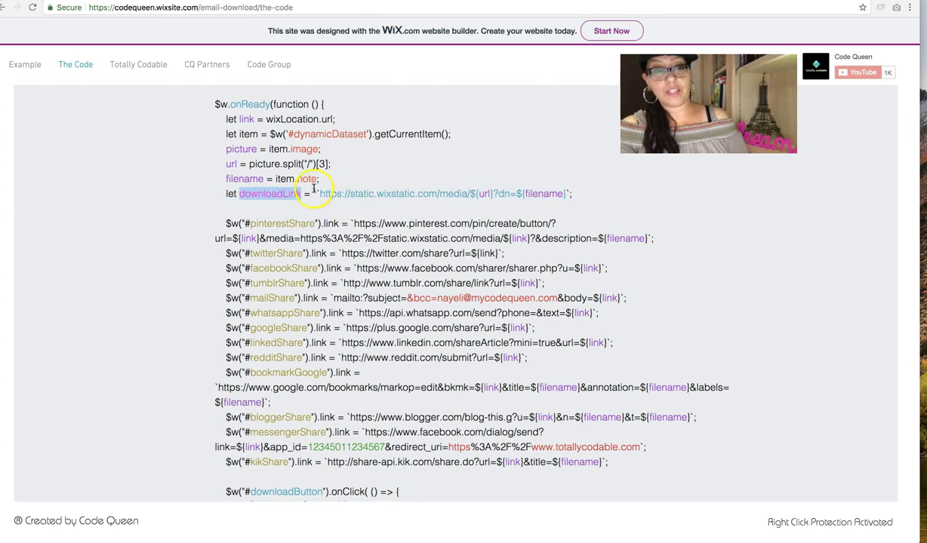
{"action": "scroll", "coordinate": [182, 292], "scroll_direction": "down", "scroll_amount": 2}
{"action": "scroll", "coordinate": [182, 291], "scroll_direction": "down", "scroll_amount": 1}
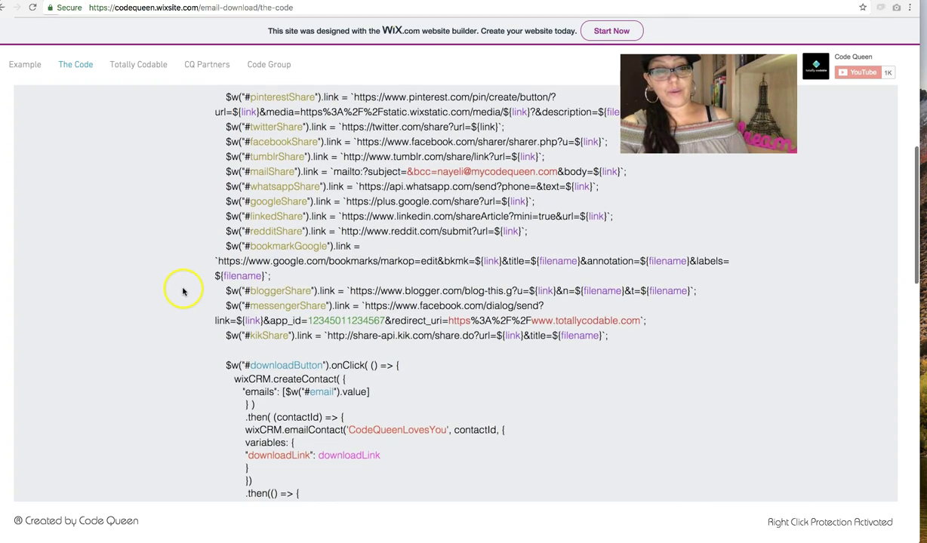
{"action": "double_click", "coordinate": [347, 456]}
Step: Highlight the .then success line and its loveThis element ID
{"action": "scroll", "coordinate": [264, 178], "scroll_direction": "up", "scroll_amount": 3}
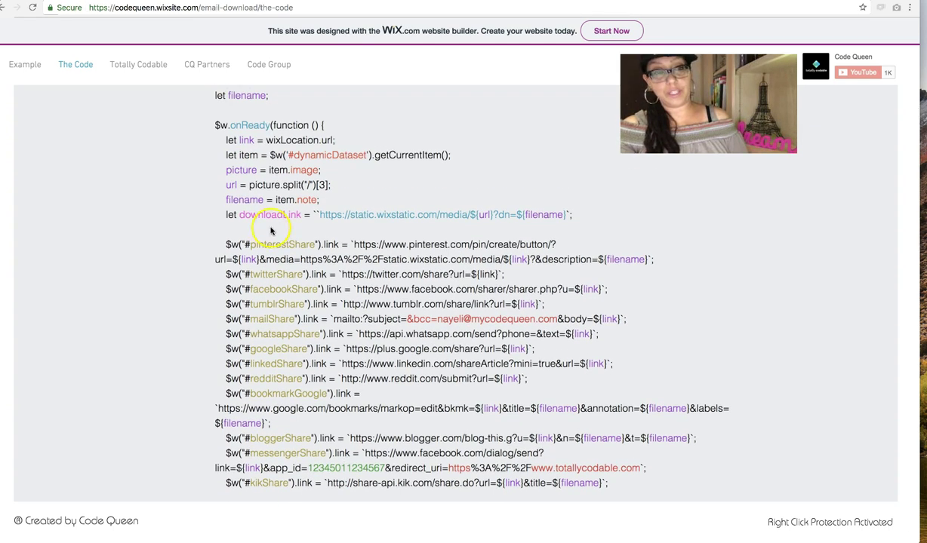
{"action": "scroll", "coordinate": [358, 277], "scroll_direction": "down", "scroll_amount": 3}
{"action": "scroll", "coordinate": [358, 277], "scroll_direction": "down", "scroll_amount": 3}
{"action": "triple_click", "coordinate": [278, 272]}
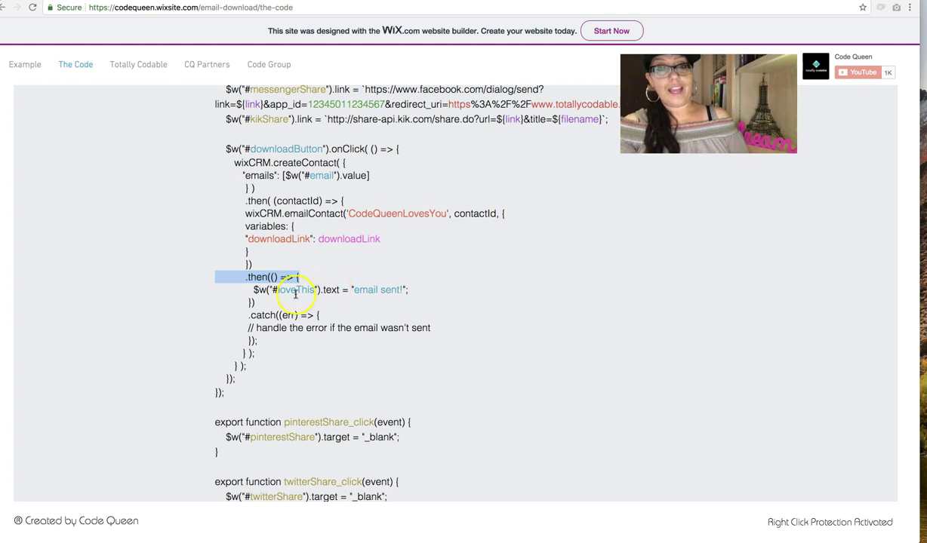
{"action": "double_click", "coordinate": [294, 291]}
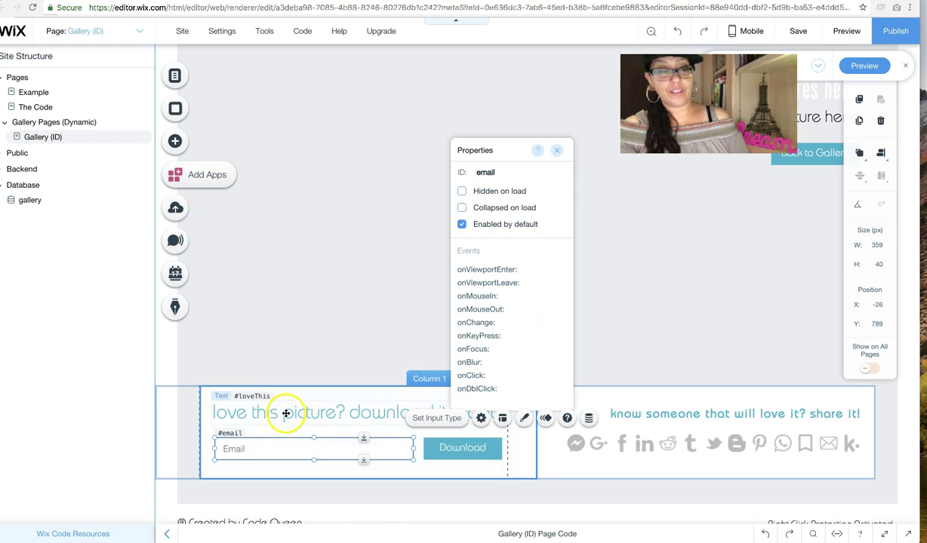
Step: Check the loveThis headline and Download button IDs in the editor, then return to the code page
{"action": "left_click", "coordinate": [284, 413]}
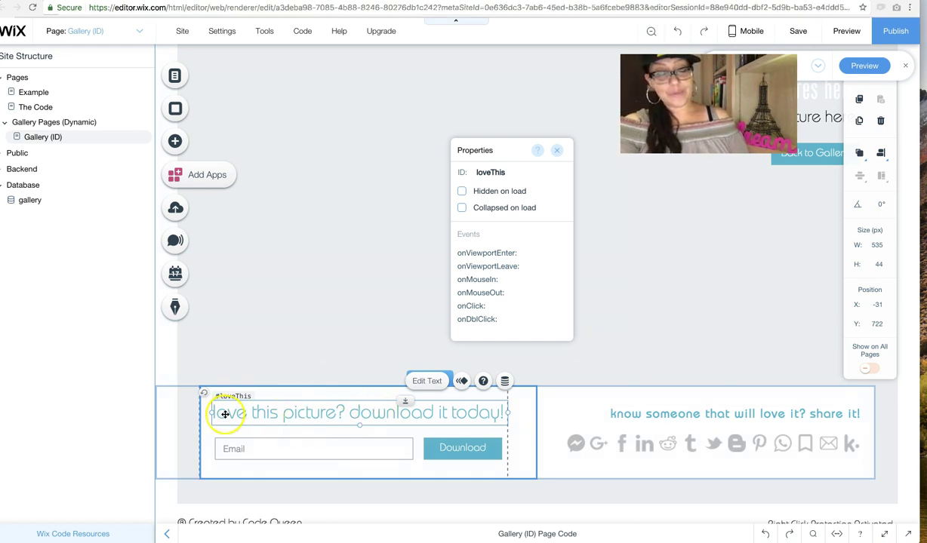
{"action": "left_click", "coordinate": [473, 454]}
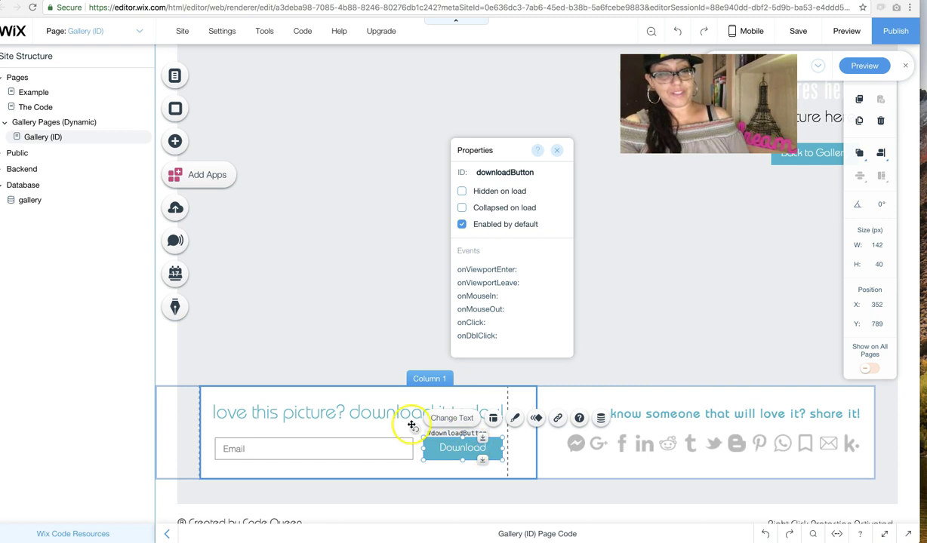
{"action": "left_click", "coordinate": [346, 419]}
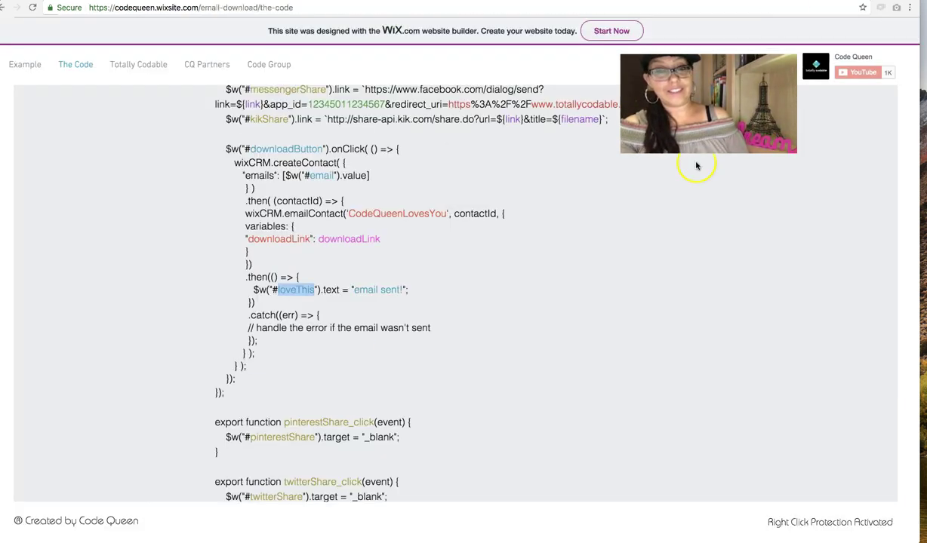
{"action": "left_click", "coordinate": [515, 310]}
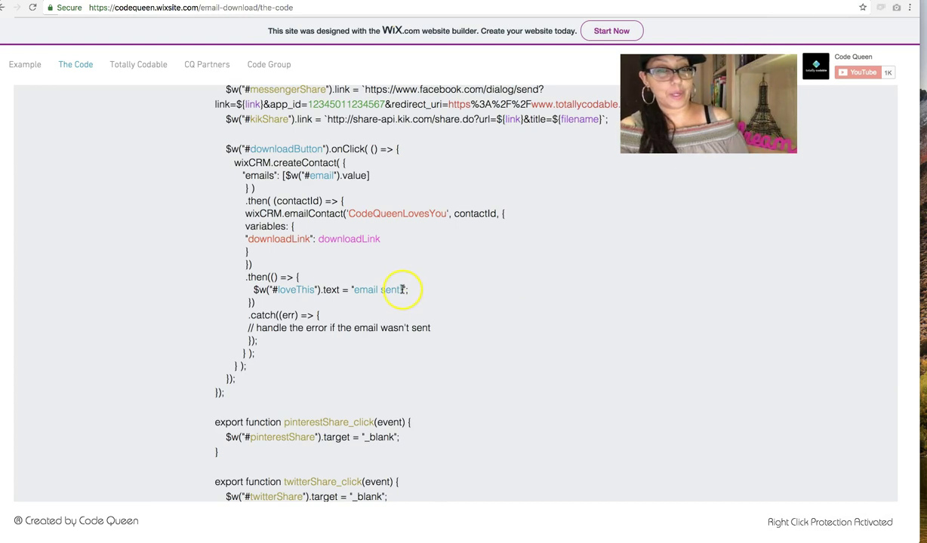
{"action": "left_click_drag", "start_coordinate": [403, 290], "coordinate": [354, 287]}
{"action": "left_click", "coordinate": [373, 317]}
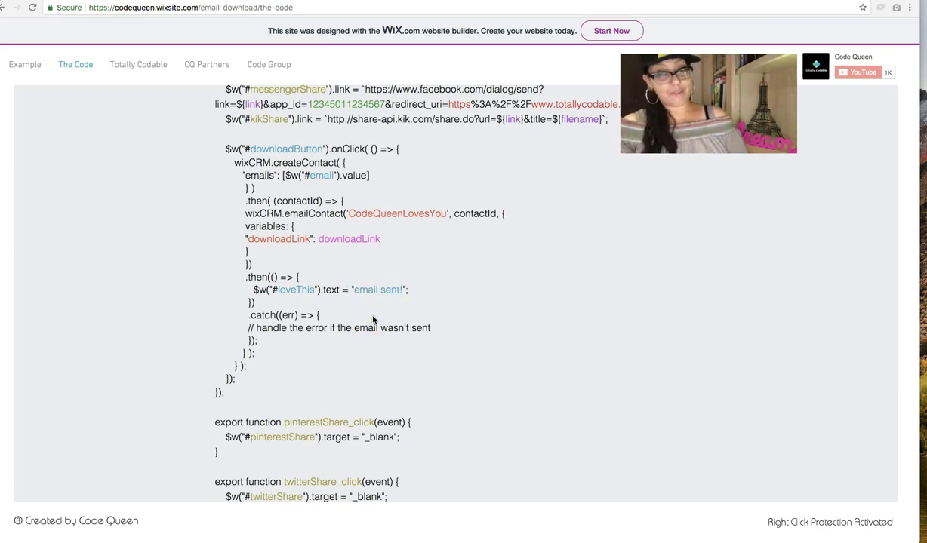